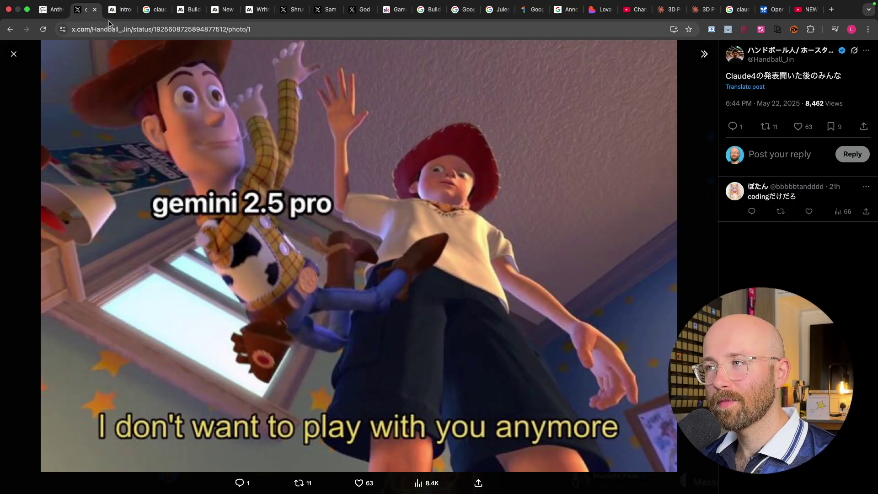
Step: Open the Introducing Claude 4 article and highlight its heading and the Claude Opus 4 model name
{"action": "left_click", "coordinate": [118, 9]}
{"action": "left_click_drag", "start_coordinate": [330, 142], "coordinate": [701, 138]}
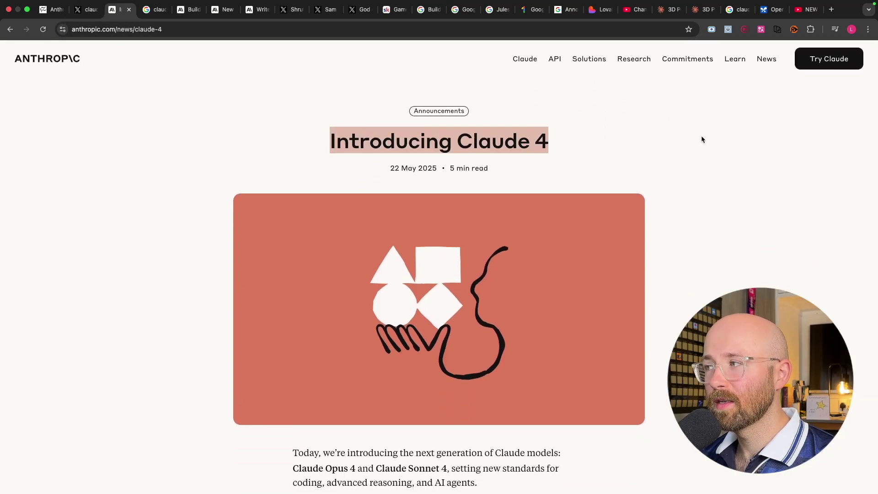
{"action": "left_click", "coordinate": [625, 222]}
{"action": "scroll", "coordinate": [433, 386], "scroll_direction": "down", "scroll_amount": 1}
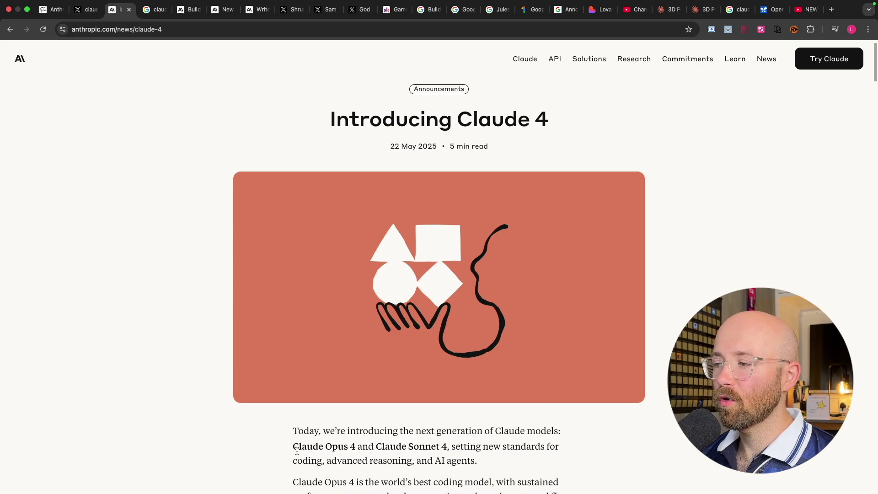
{"action": "left_click_drag", "start_coordinate": [297, 451], "coordinate": [451, 447]}
{"action": "left_click", "coordinate": [452, 447]}
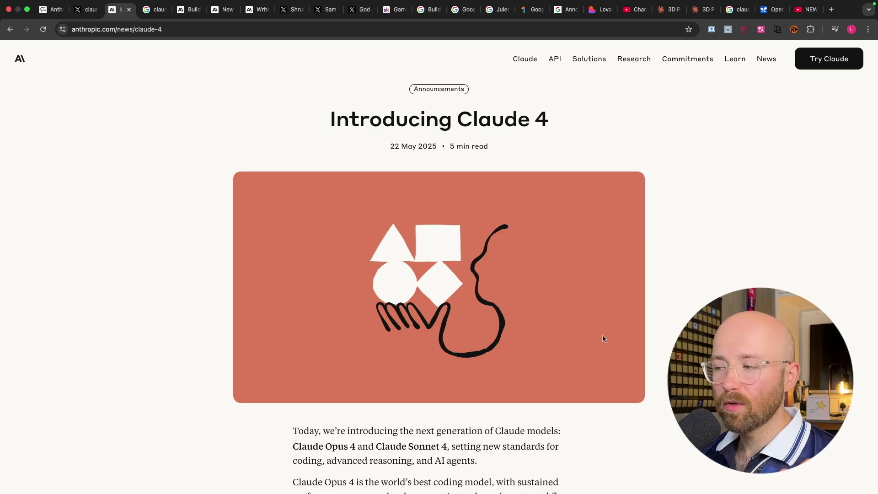
Step: Skim further down the article, then switch to the Claude chat showing the 3D Pokémon-style game
{"action": "scroll", "coordinate": [602, 337], "scroll_direction": "down", "scroll_amount": 15}
{"action": "scroll", "coordinate": [605, 327], "scroll_direction": "down", "scroll_amount": 10}
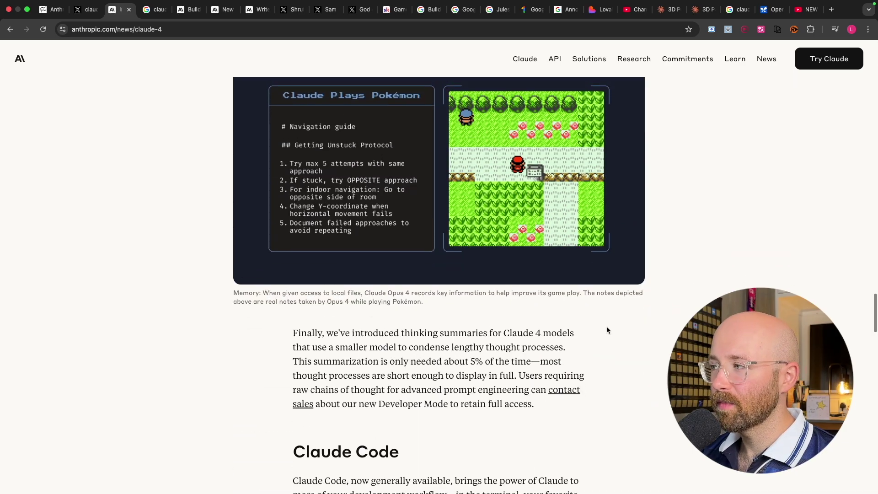
{"action": "scroll", "coordinate": [606, 325], "scroll_direction": "up", "scroll_amount": 2}
{"action": "left_click", "coordinate": [670, 10]}
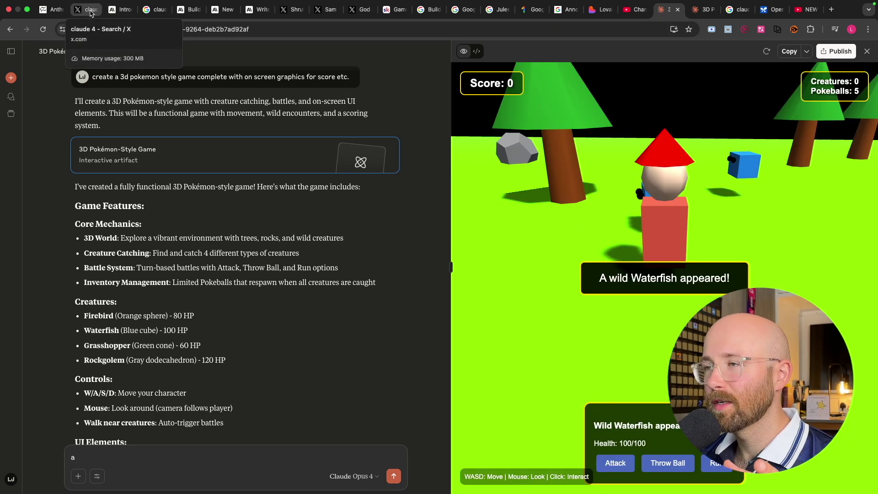
Step: Revisit the top of the Claude 4 article, then view the 'claude release timeline' image results
{"action": "left_click", "coordinate": [119, 9]}
{"action": "scroll", "coordinate": [288, 168], "scroll_direction": "up", "scroll_amount": 20}
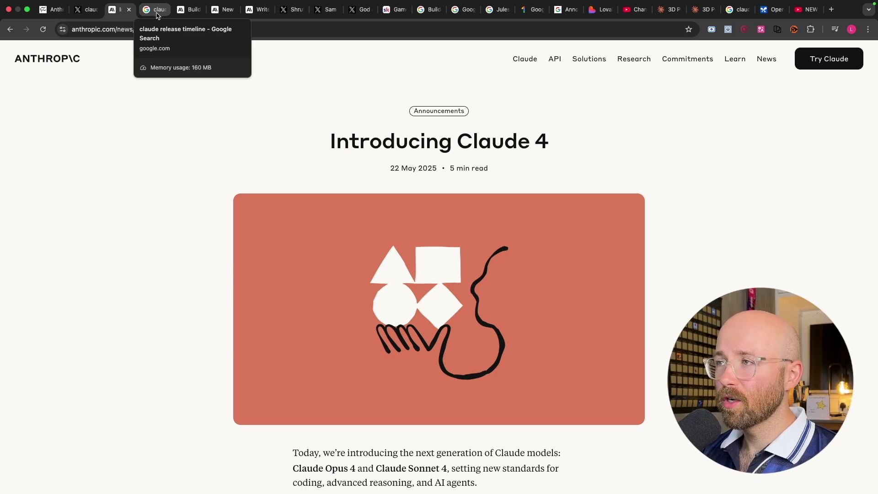
{"action": "left_click", "coordinate": [156, 10]}
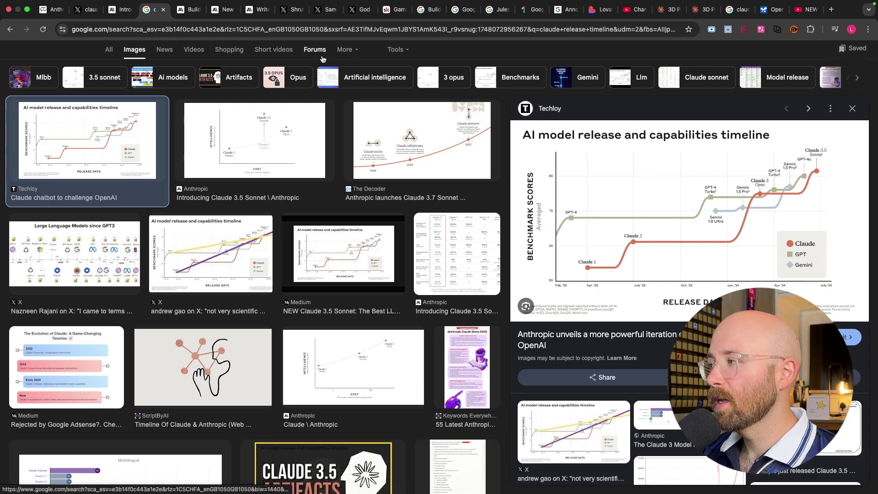
{"action": "left_click", "coordinate": [115, 10]}
{"action": "scroll", "coordinate": [412, 183], "scroll_direction": "down", "scroll_amount": 8}
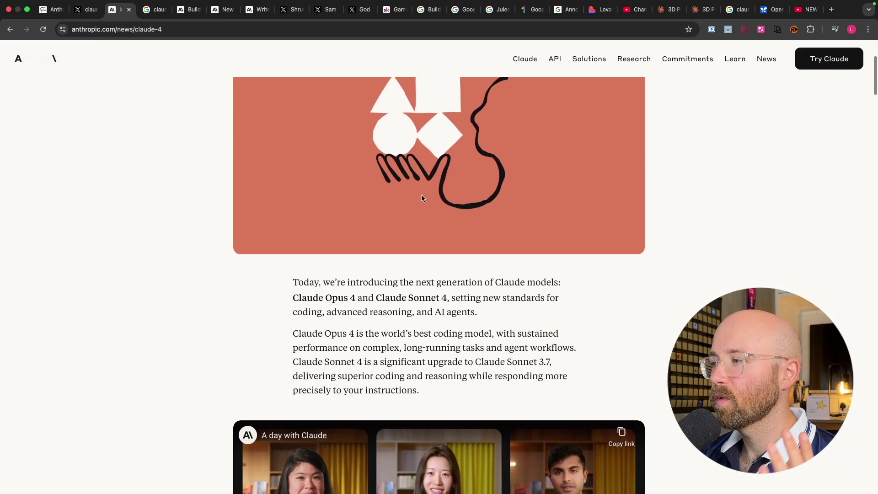
{"action": "scroll", "coordinate": [422, 198], "scroll_direction": "down", "scroll_amount": 5}
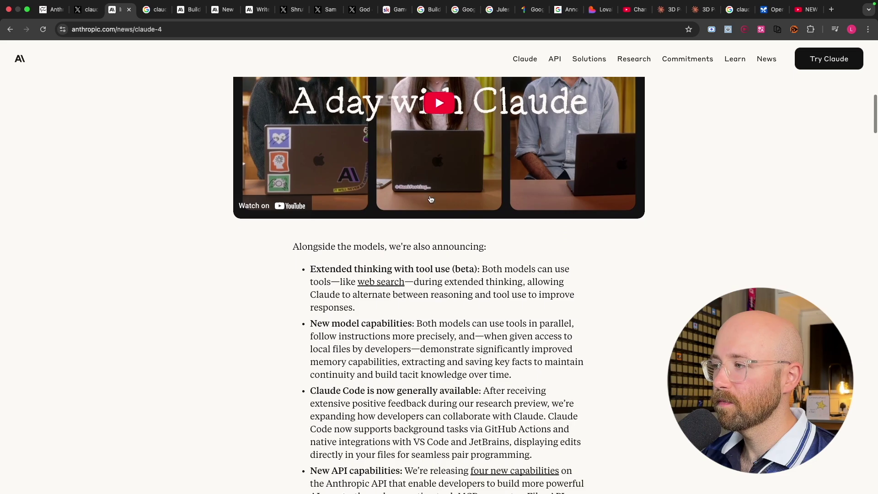
{"action": "scroll", "coordinate": [431, 197], "scroll_direction": "up", "scroll_amount": 7}
{"action": "left_click_drag", "start_coordinate": [293, 149], "coordinate": [448, 154]}
{"action": "left_click", "coordinate": [414, 160]}
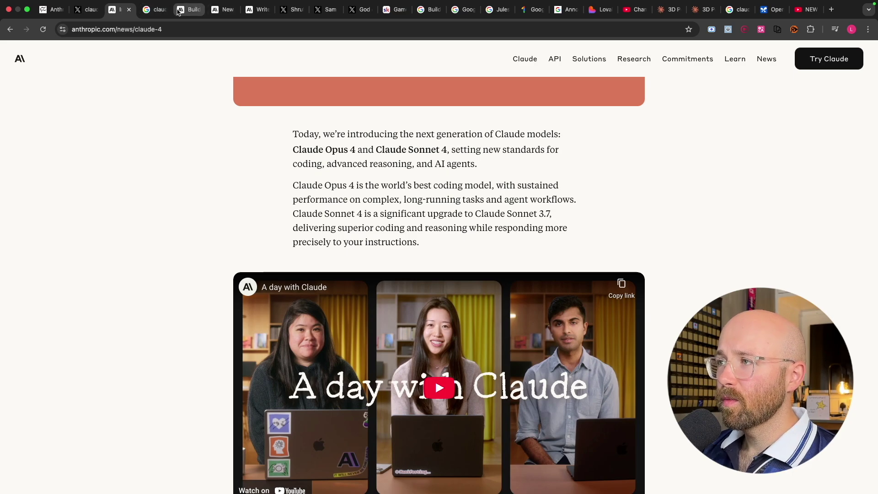
{"action": "left_click", "coordinate": [196, 10]}
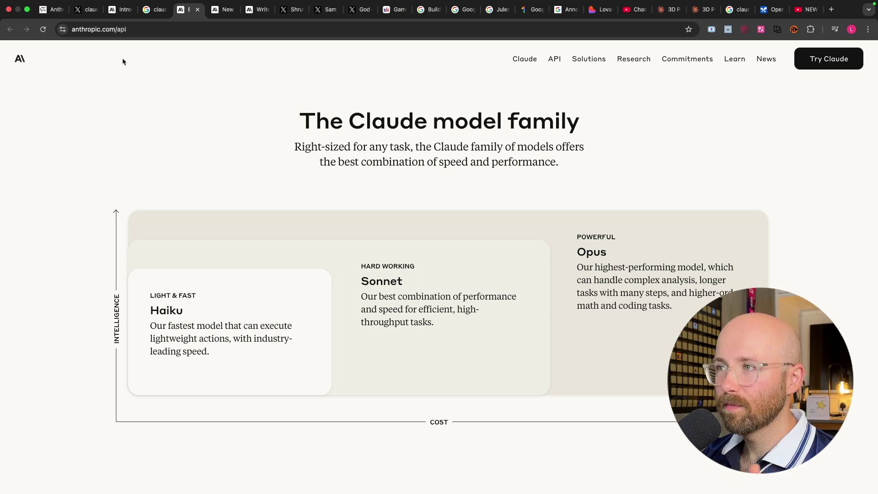
Step: Highlight the Extended thinking with tool use and New model capabilities points in the Claude 4 article
{"action": "left_click", "coordinate": [119, 10]}
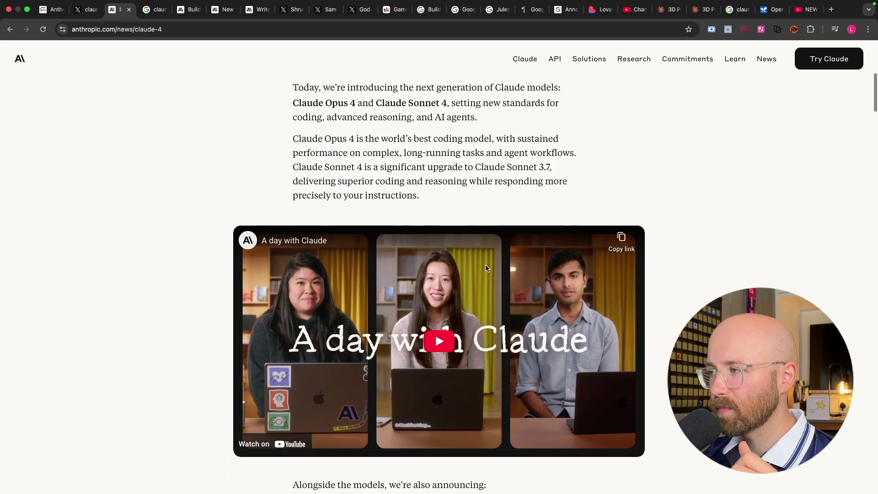
{"action": "scroll", "coordinate": [486, 269], "scroll_direction": "down", "scroll_amount": 7}
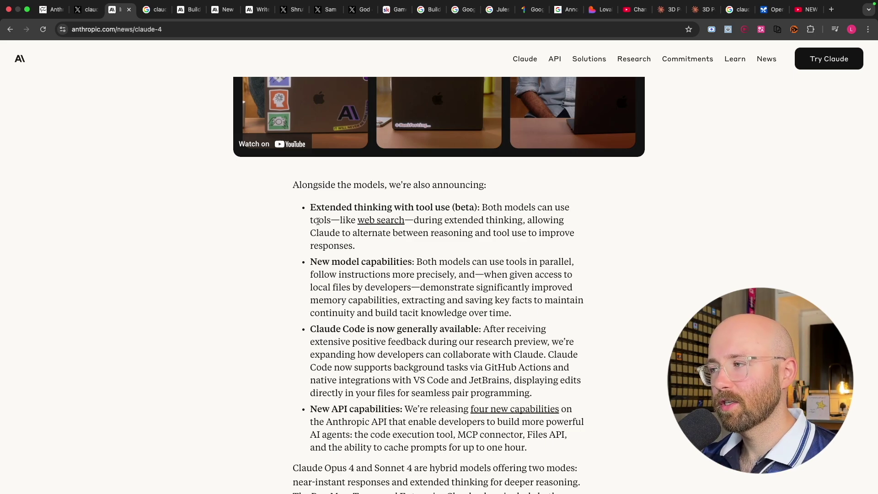
{"action": "left_click_drag", "start_coordinate": [309, 210], "coordinate": [522, 220]}
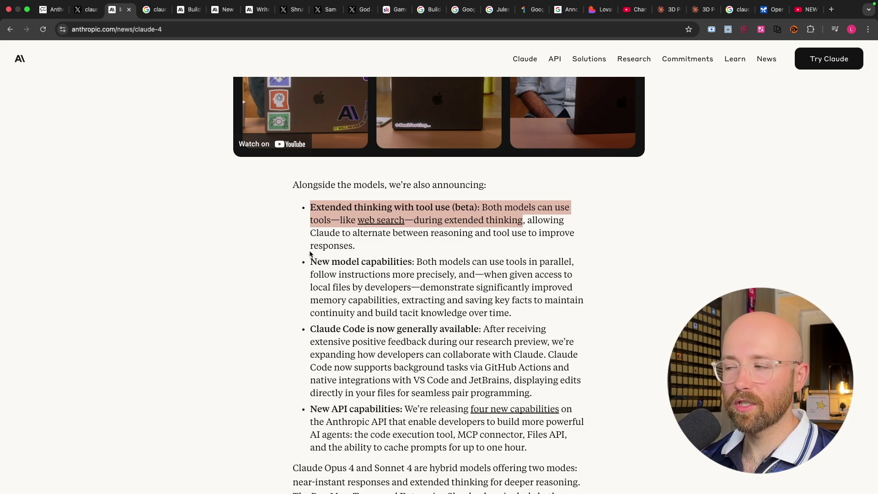
{"action": "left_click", "coordinate": [460, 286]}
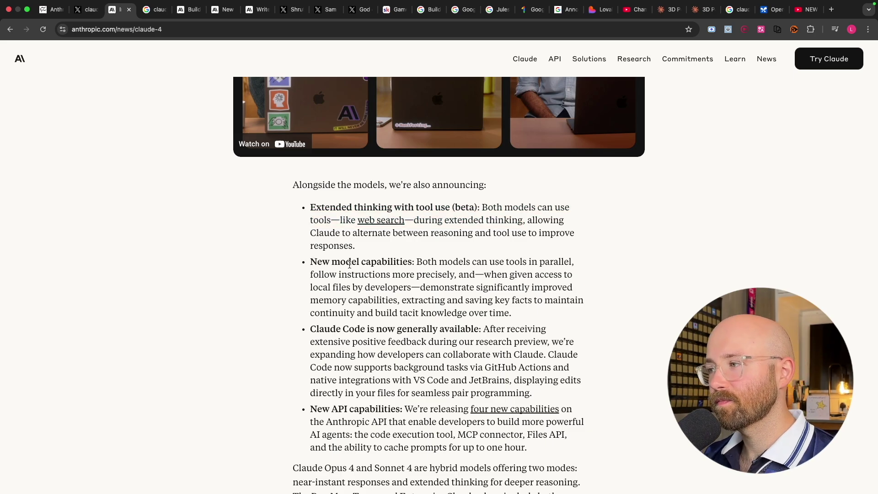
{"action": "scroll", "coordinate": [349, 265], "scroll_direction": "down", "scroll_amount": 1}
{"action": "left_click_drag", "start_coordinate": [310, 229], "coordinate": [510, 276]}
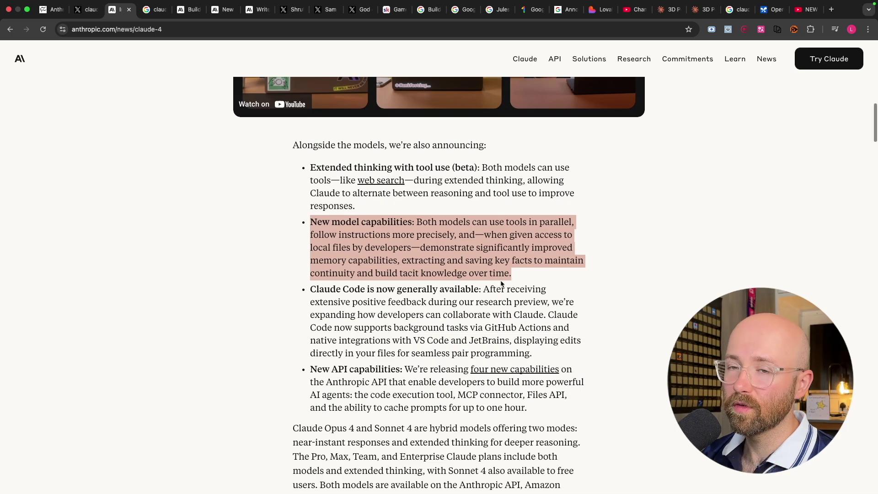
{"action": "scroll", "coordinate": [511, 275], "scroll_direction": "down", "scroll_amount": 15}
{"action": "scroll", "coordinate": [510, 275], "scroll_direction": "down", "scroll_amount": 10}
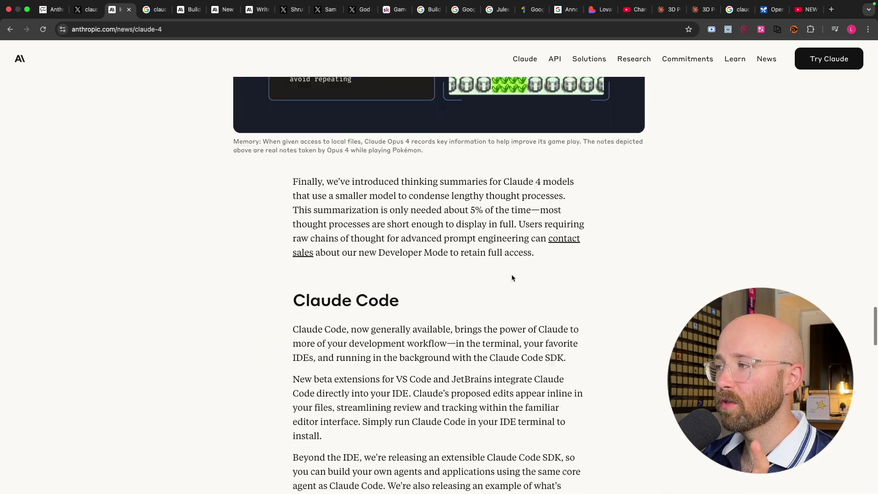
{"action": "scroll", "coordinate": [511, 276], "scroll_direction": "up", "scroll_amount": 5}
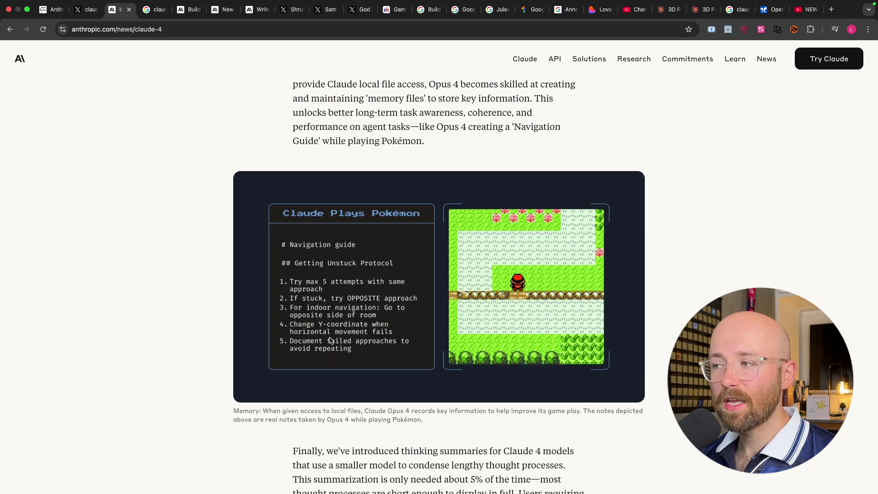
{"action": "scroll", "coordinate": [364, 286], "scroll_direction": "up", "scroll_amount": 6}
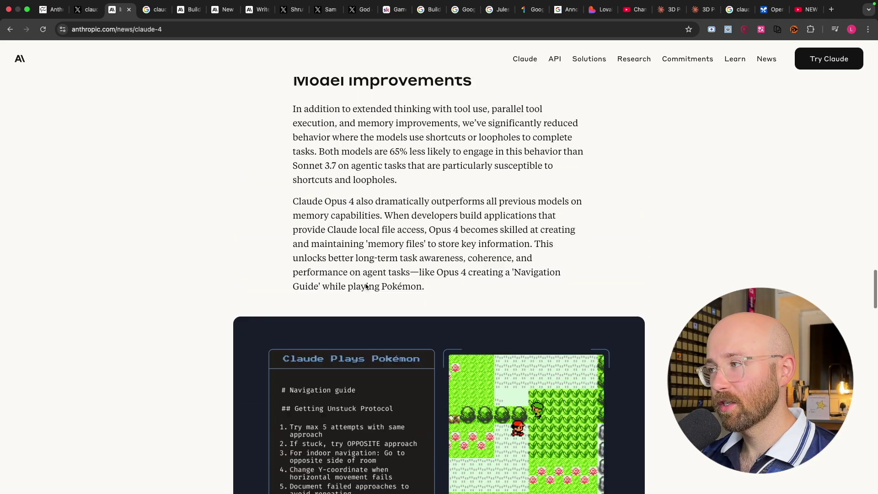
{"action": "scroll", "coordinate": [365, 286], "scroll_direction": "down", "scroll_amount": 5}
{"action": "scroll", "coordinate": [366, 287], "scroll_direction": "up", "scroll_amount": 20}
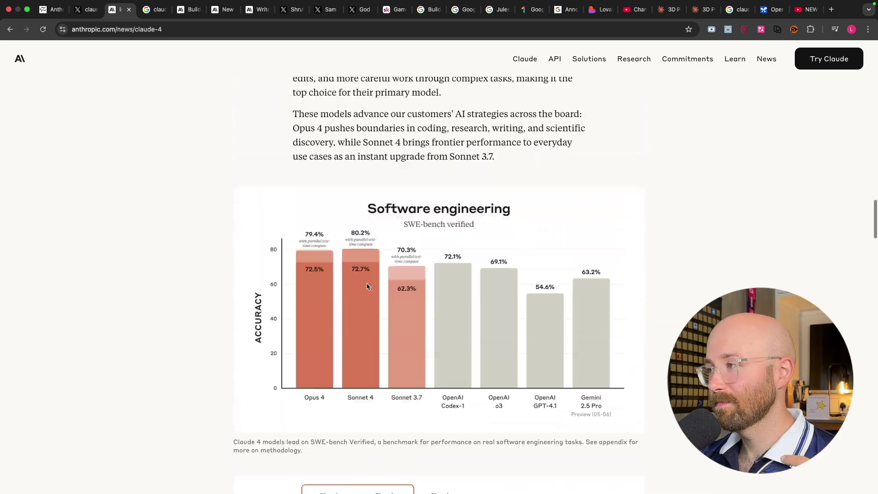
{"action": "left_click", "coordinate": [390, 279]}
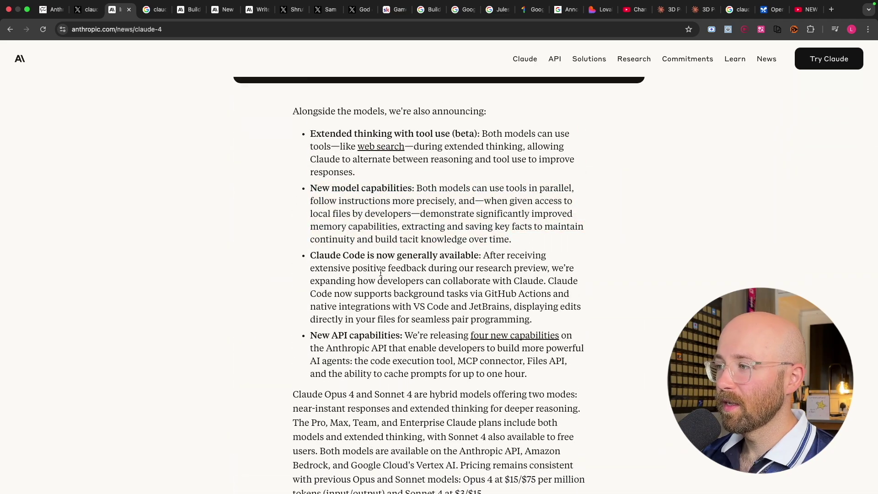
{"action": "left_click_drag", "start_coordinate": [310, 256], "coordinate": [582, 316]}
{"action": "left_click", "coordinate": [581, 316]}
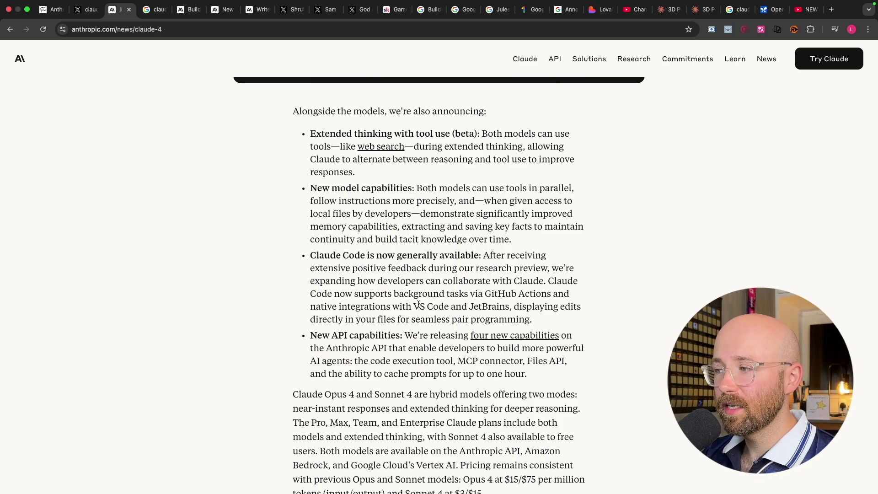
{"action": "left_click_drag", "start_coordinate": [416, 306], "coordinate": [508, 308]}
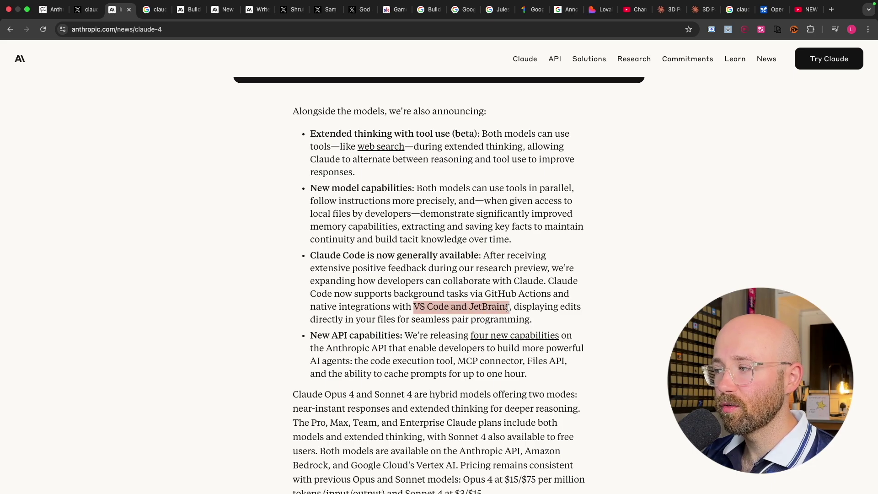
{"action": "left_click", "coordinate": [526, 310]}
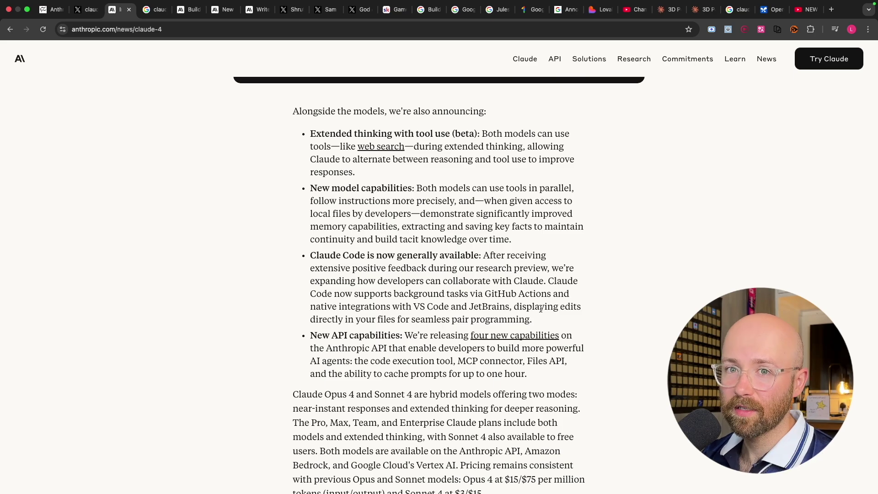
{"action": "scroll", "coordinate": [559, 313], "scroll_direction": "down", "scroll_amount": 1}
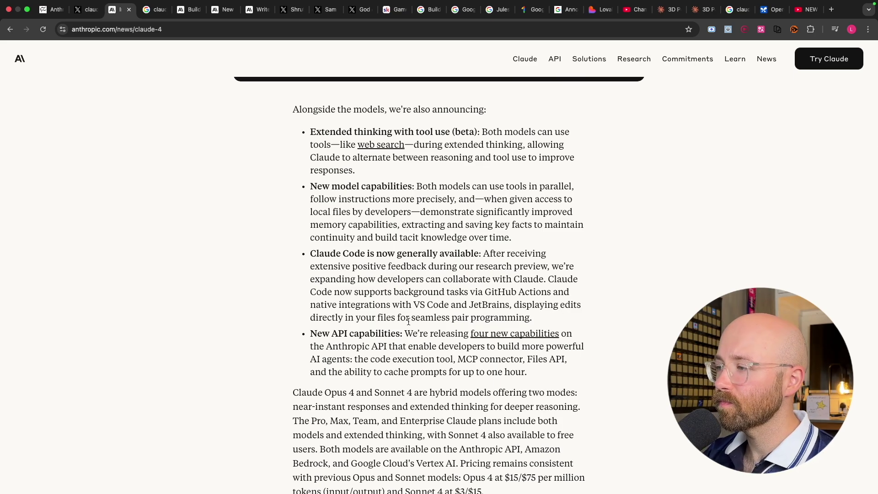
{"action": "scroll", "coordinate": [407, 322], "scroll_direction": "down", "scroll_amount": 1}
{"action": "left_click_drag", "start_coordinate": [310, 315], "coordinate": [418, 314]}
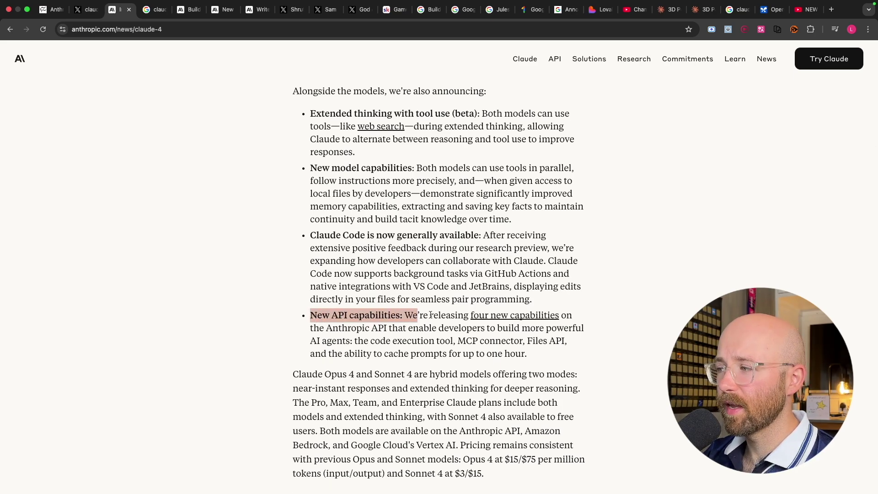
{"action": "left_click", "coordinate": [431, 315]}
Step: Open the agent capabilities API article in a new tab and start reading it
{"action": "left_click", "coordinate": [504, 318], "text": "super"}
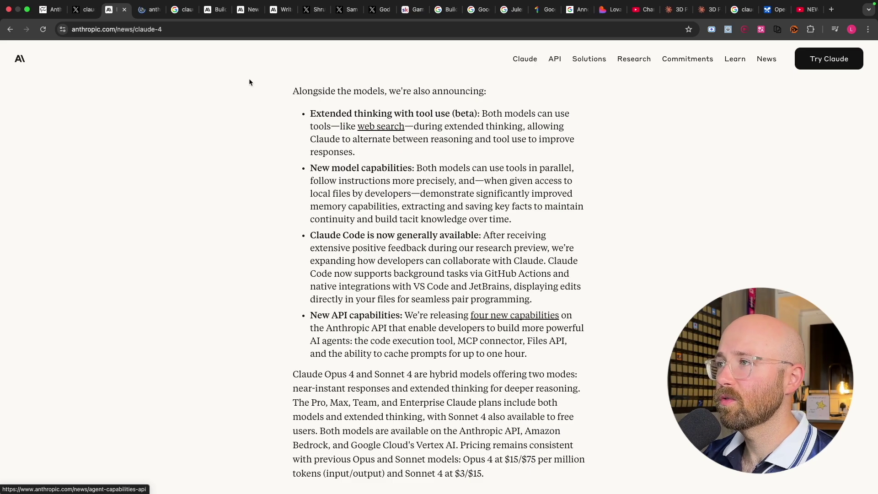
{"action": "key", "text": "ctrl+Tab"}
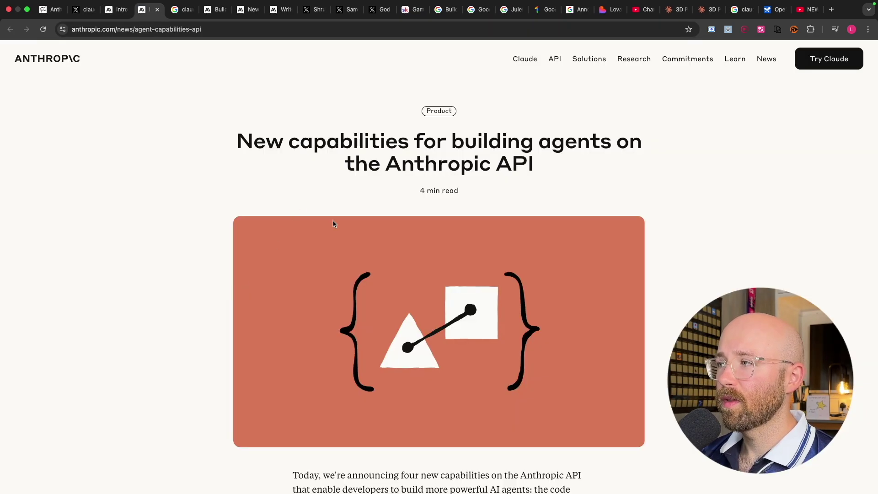
{"action": "scroll", "coordinate": [333, 221], "scroll_direction": "down", "scroll_amount": 8}
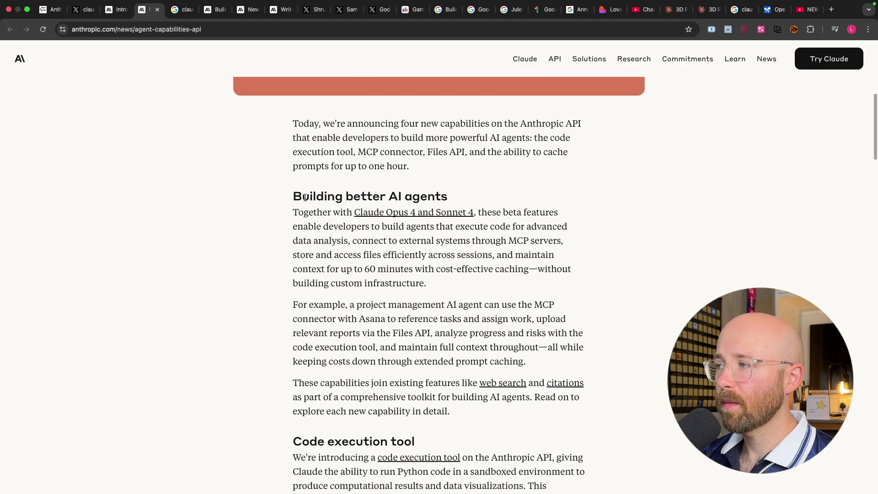
{"action": "left_click_drag", "start_coordinate": [294, 197], "coordinate": [454, 194]}
{"action": "scroll", "coordinate": [498, 227], "scroll_direction": "down", "scroll_amount": 2}
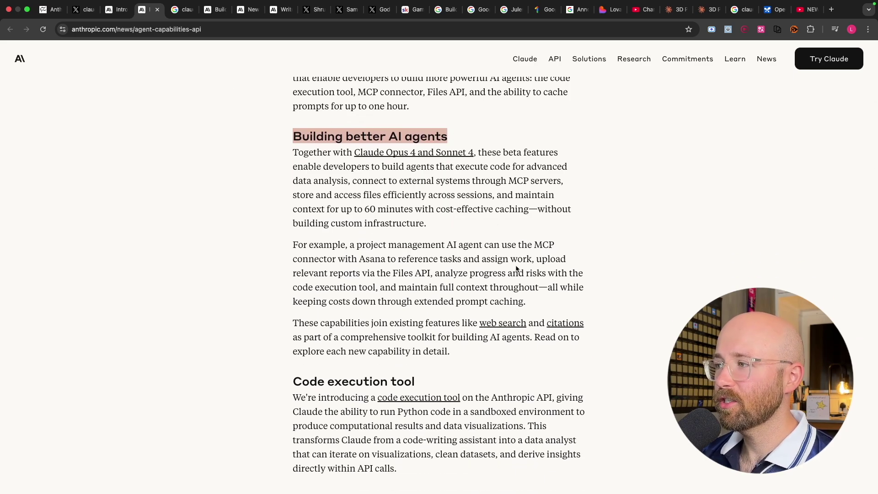
{"action": "scroll", "coordinate": [498, 227], "scroll_direction": "down", "scroll_amount": 1}
Step: Highlight the Building better AI agents paragraph and its phrase about storing files across sessions
{"action": "left_click_drag", "start_coordinate": [291, 135], "coordinate": [564, 165]}
{"action": "left_click", "coordinate": [446, 177]}
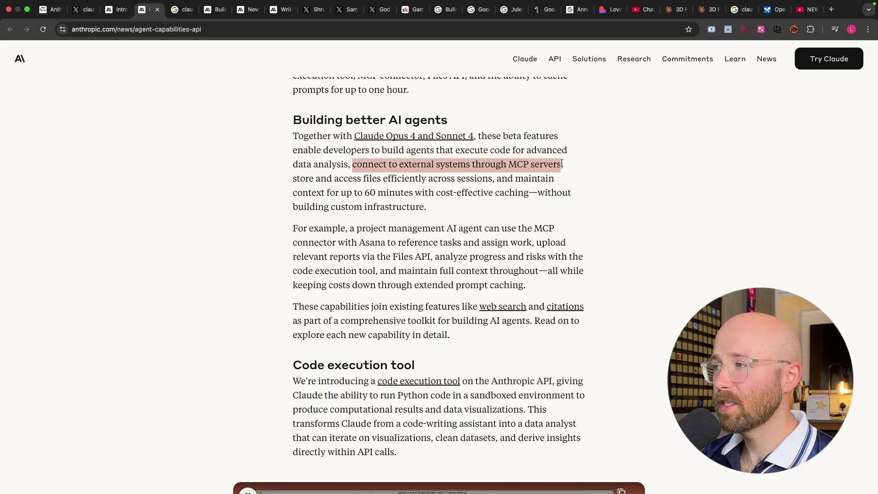
{"action": "left_click", "coordinate": [560, 164]}
{"action": "left_click_drag", "start_coordinate": [293, 179], "coordinate": [528, 192]}
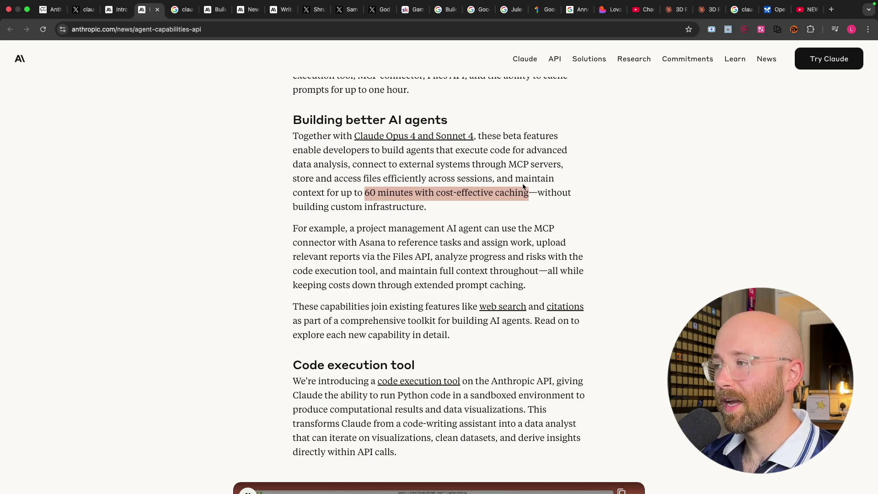
{"action": "left_click", "coordinate": [568, 202]}
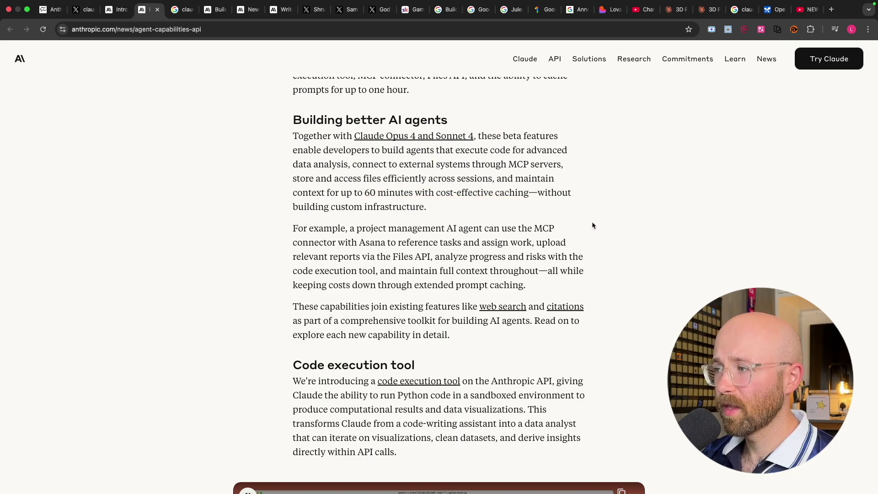
{"action": "scroll", "coordinate": [592, 221], "scroll_direction": "down", "scroll_amount": 6}
Step: Highlight the Code execution tool heading and its sentence on running Python in a sandbox
{"action": "left_click_drag", "start_coordinate": [298, 100], "coordinate": [432, 93]}
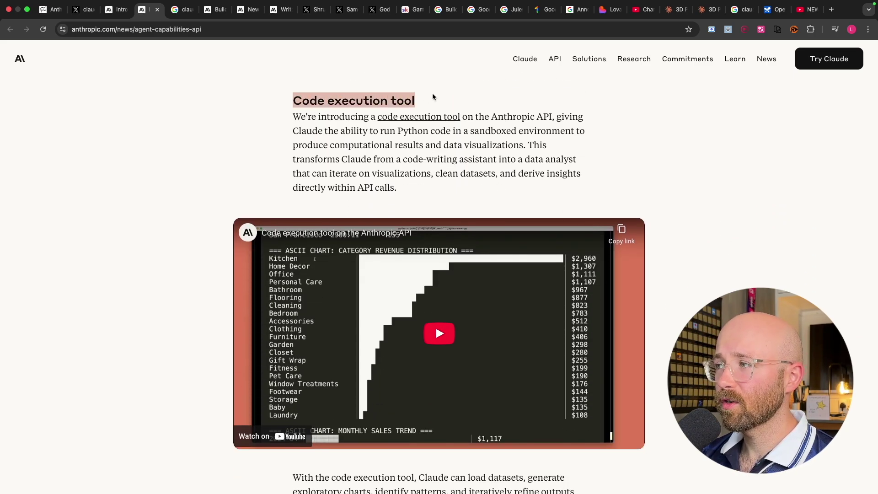
{"action": "left_click", "coordinate": [487, 119]}
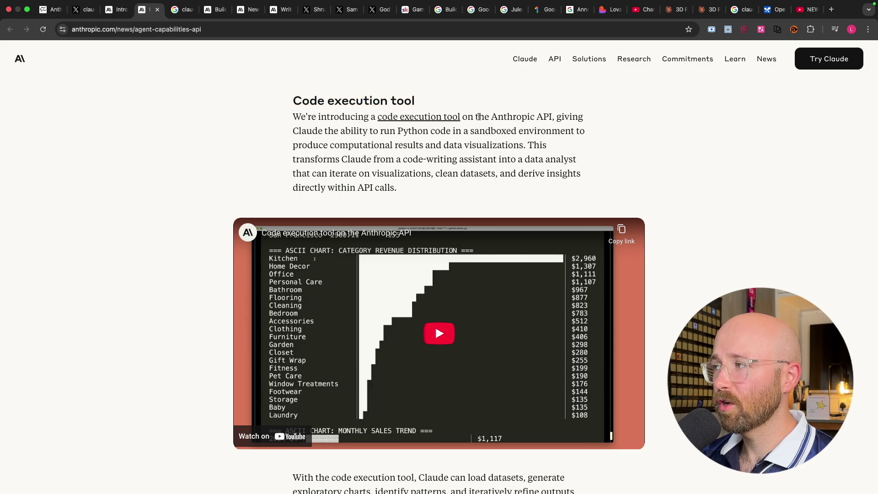
{"action": "left_click_drag", "start_coordinate": [298, 131], "coordinate": [573, 132]}
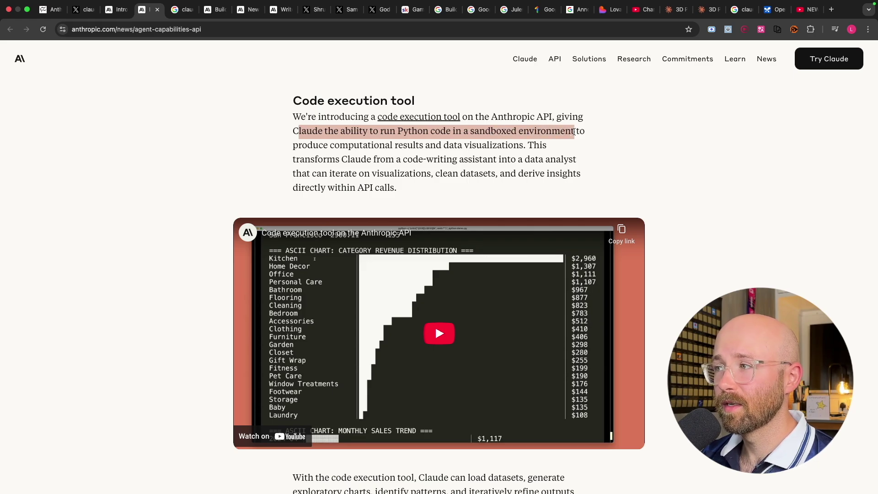
{"action": "left_click", "coordinate": [571, 134]}
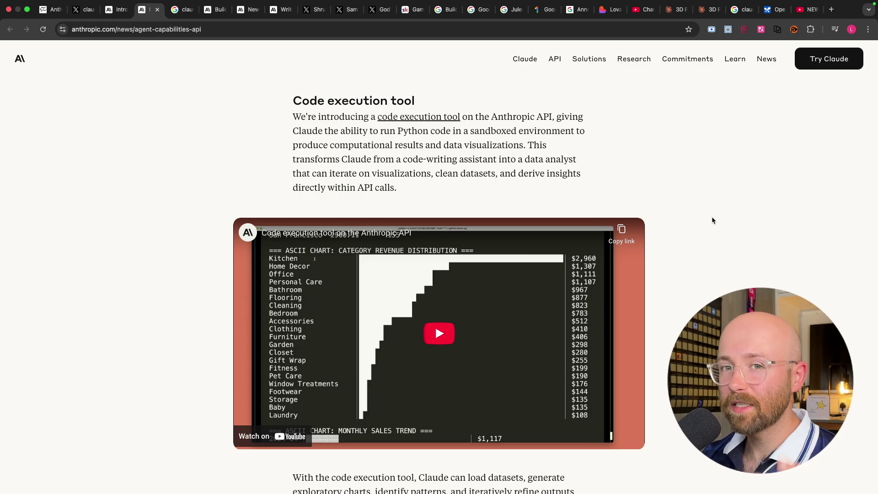
{"action": "scroll", "coordinate": [731, 220], "scroll_direction": "down", "scroll_amount": 10}
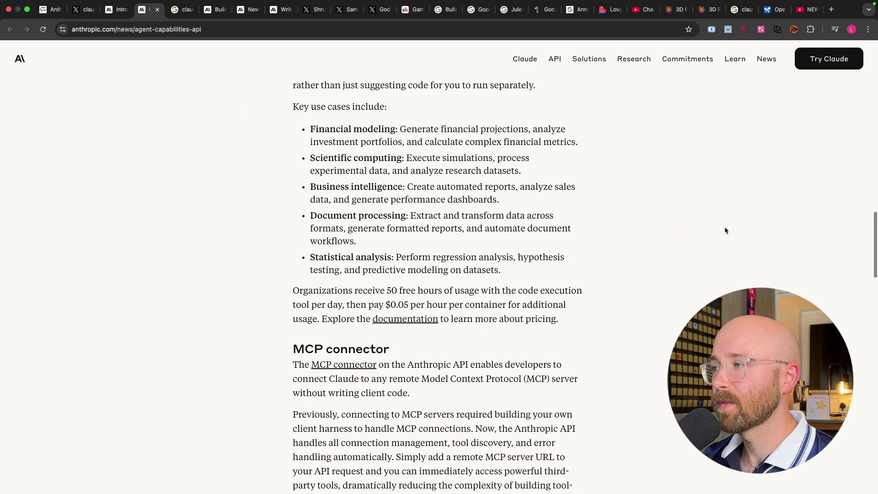
{"action": "scroll", "coordinate": [517, 250], "scroll_direction": "down", "scroll_amount": 3}
Step: Highlight the MCP connector heading and its sentence on connecting Claude to MCP servers
{"action": "left_click_drag", "start_coordinate": [284, 140], "coordinate": [384, 142]}
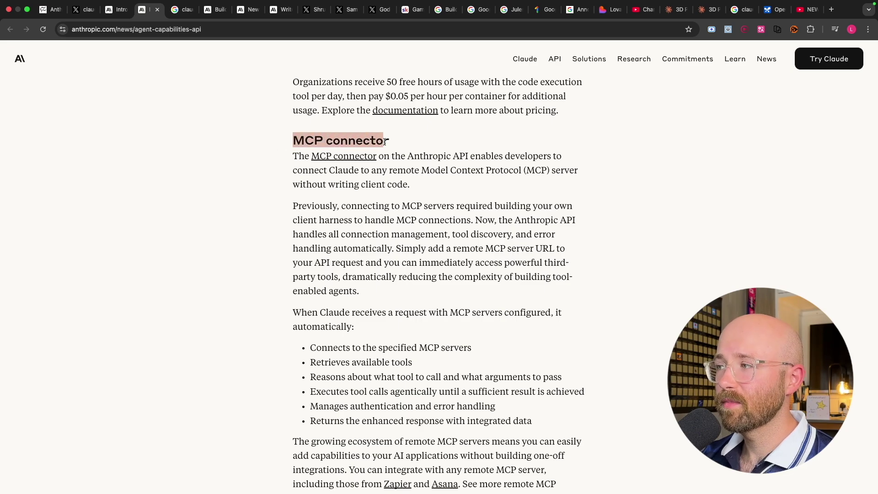
{"action": "scroll", "coordinate": [411, 150], "scroll_direction": "down", "scroll_amount": 1}
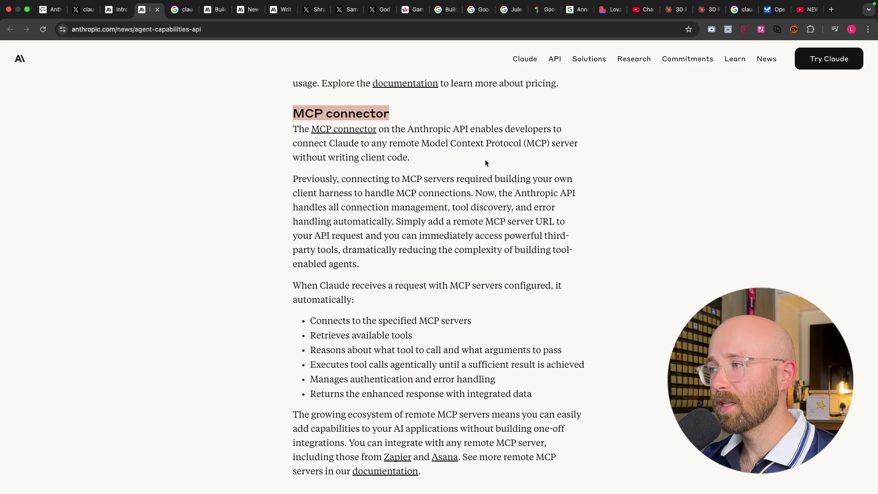
{"action": "left_click", "coordinate": [390, 155]}
{"action": "left_click_drag", "start_coordinate": [292, 143], "coordinate": [425, 157]}
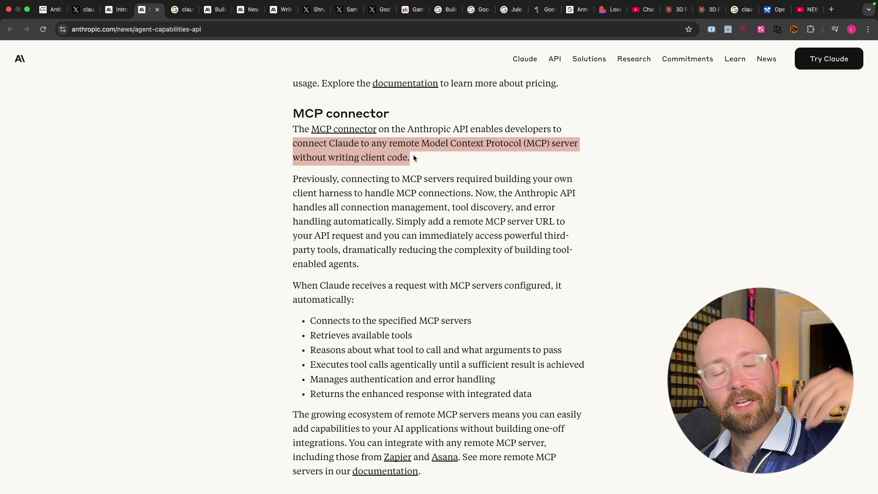
{"action": "left_click", "coordinate": [438, 155]}
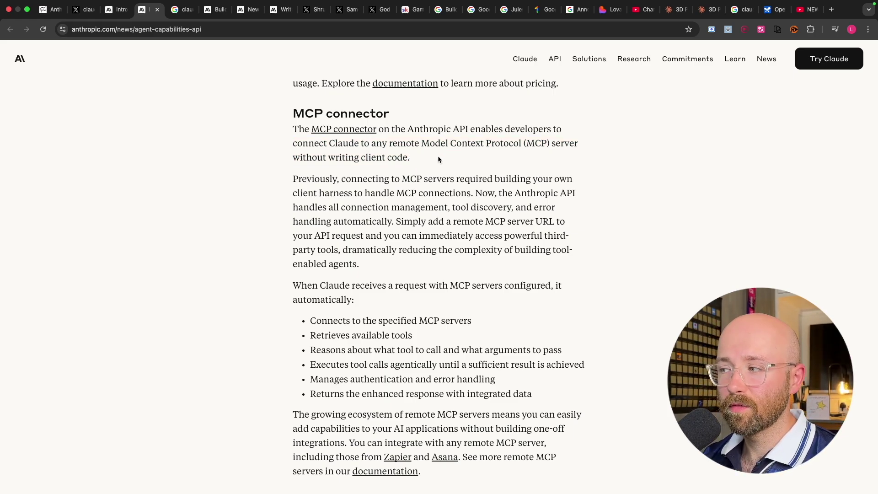
Step: Highlight the Files API section and the Extended prompt caching paragraph with its 1-hour TTL
{"action": "scroll", "coordinate": [388, 155], "scroll_direction": "down", "scroll_amount": 8}
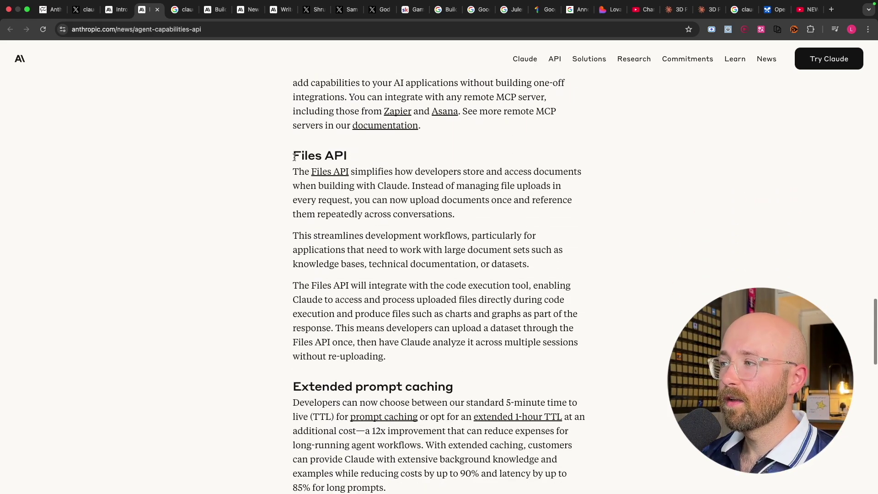
{"action": "left_click_drag", "start_coordinate": [287, 156], "coordinate": [413, 186]}
{"action": "left_click", "coordinate": [413, 186]}
{"action": "scroll", "coordinate": [445, 188], "scroll_direction": "down", "scroll_amount": 6}
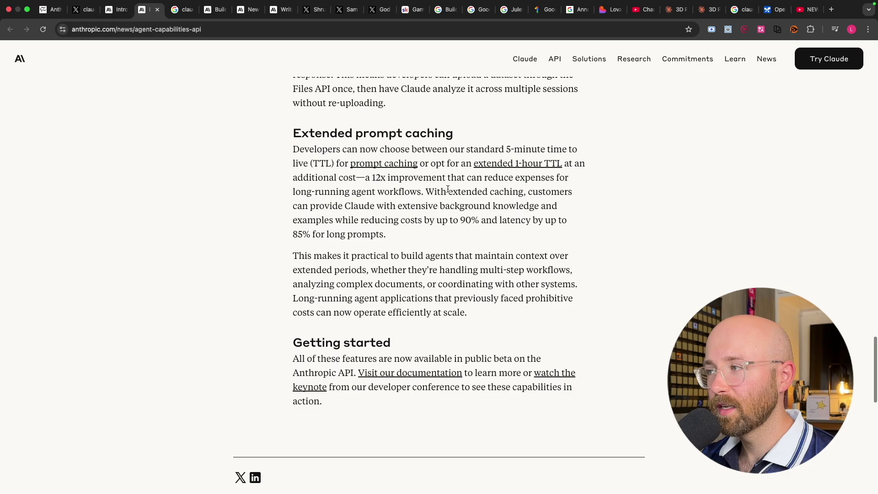
{"action": "left_click_drag", "start_coordinate": [289, 133], "coordinate": [499, 149]}
{"action": "left_click", "coordinate": [495, 150]}
{"action": "left_click_drag", "start_coordinate": [304, 148], "coordinate": [448, 163]}
{"action": "left_click", "coordinate": [448, 164]}
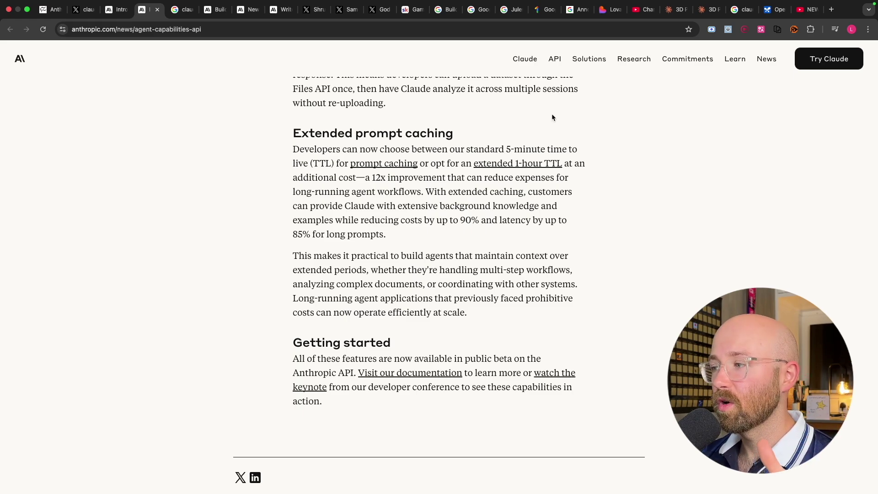
Step: Close the capabilities article, highlight Opus 4's SWE-bench and Terminal-bench scores, and reach the SWE-bench chart
{"action": "key", "text": "super+w"}
{"action": "scroll", "coordinate": [425, 259], "scroll_direction": "down", "scroll_amount": 8}
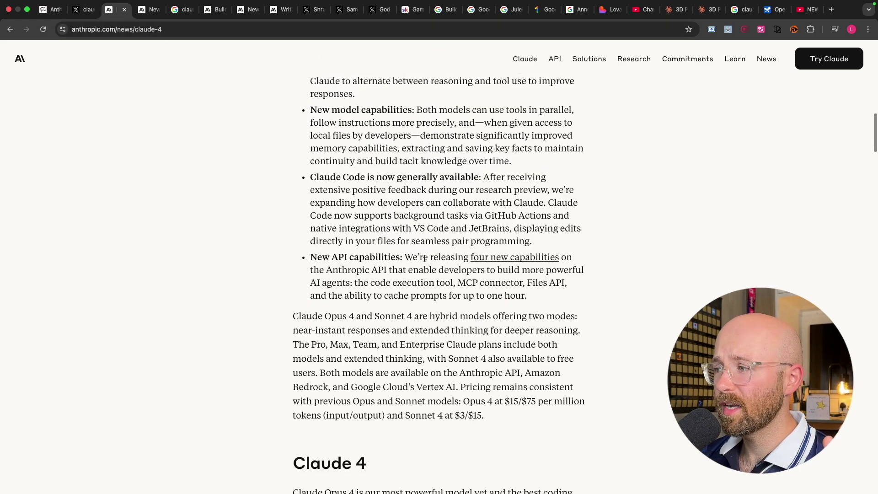
{"action": "scroll", "coordinate": [424, 259], "scroll_direction": "down", "scroll_amount": 3}
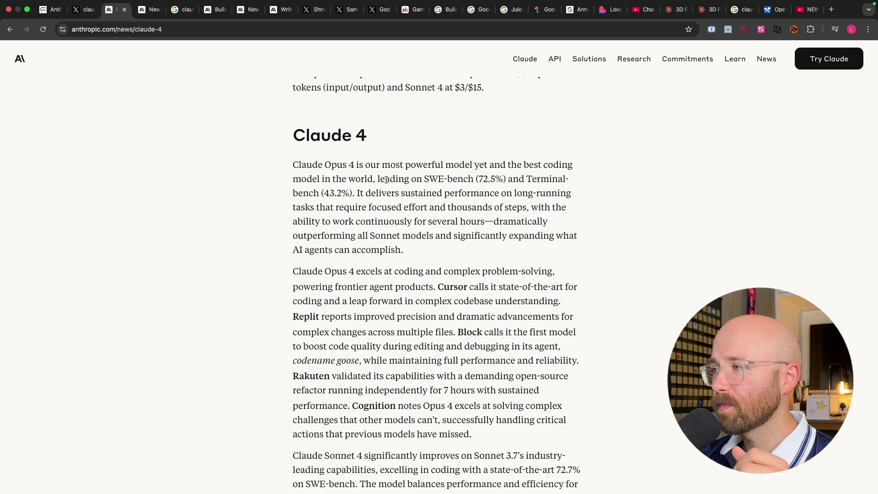
{"action": "left_click_drag", "start_coordinate": [287, 165], "coordinate": [352, 191]}
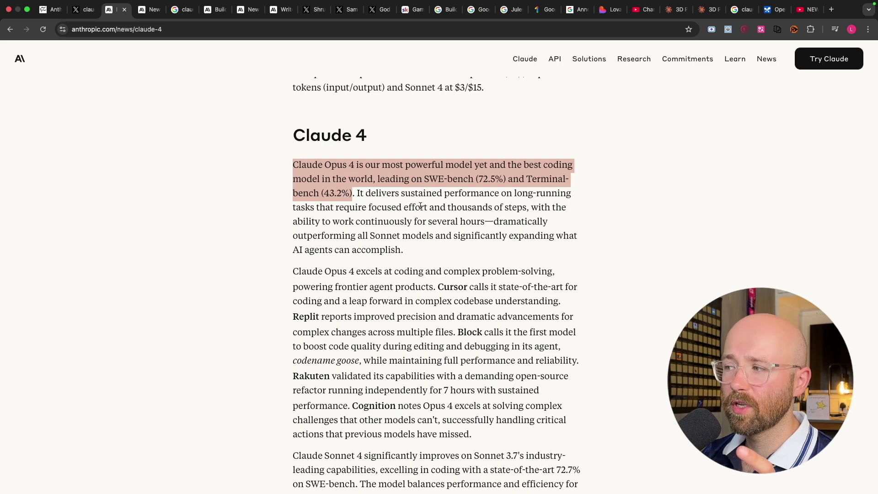
{"action": "left_click", "coordinate": [493, 182]}
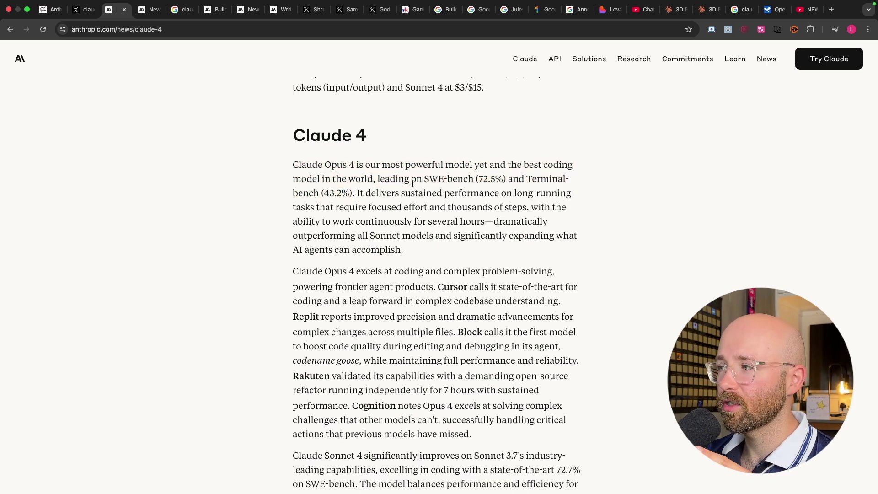
{"action": "scroll", "coordinate": [438, 195], "scroll_direction": "down", "scroll_amount": 6}
{"action": "scroll", "coordinate": [438, 196], "scroll_direction": "down", "scroll_amount": 8}
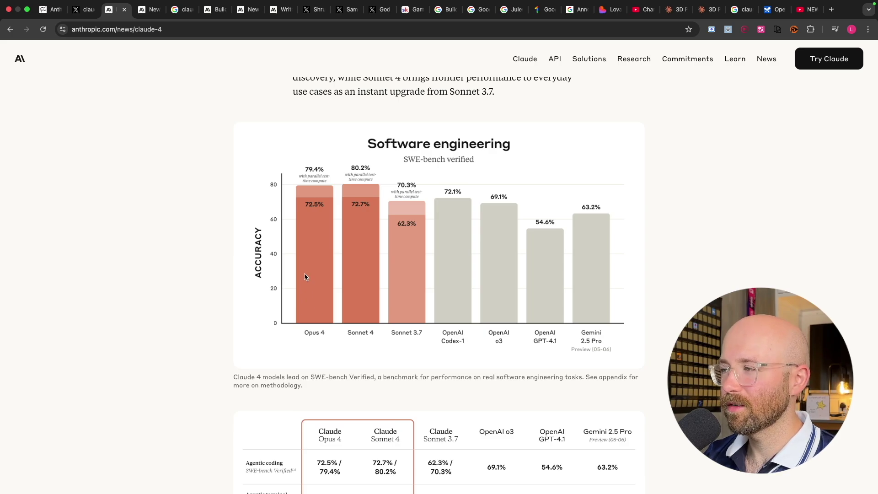
Step: Scroll to the benchmark table comparing Opus 4 and Sonnet 4 with o3, GPT-4.1 and Gemini 2.5 Pro
{"action": "scroll", "coordinate": [387, 321], "scroll_direction": "down", "scroll_amount": 1}
{"action": "scroll", "coordinate": [388, 320], "scroll_direction": "down", "scroll_amount": 9}
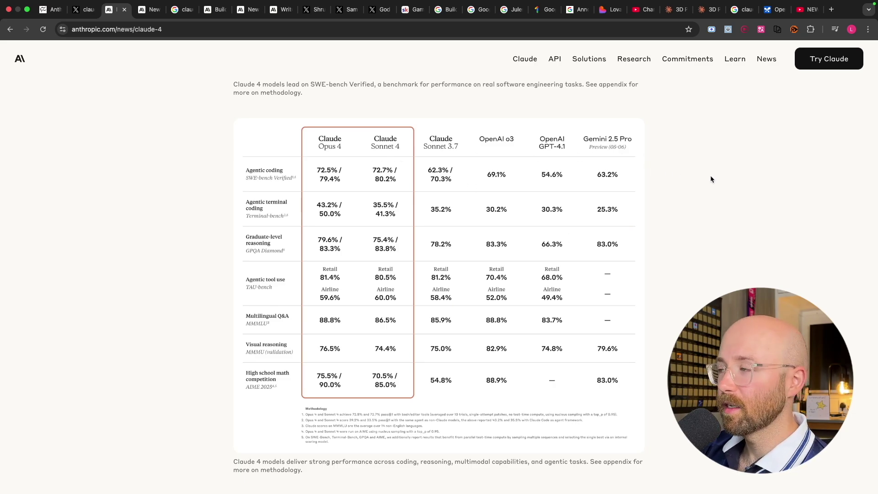
Step: Skim past Model improvements to the Claude Code section and highlight its availability lines
{"action": "scroll", "coordinate": [709, 176], "scroll_direction": "down", "scroll_amount": 7}
{"action": "scroll", "coordinate": [711, 176], "scroll_direction": "down", "scroll_amount": 4}
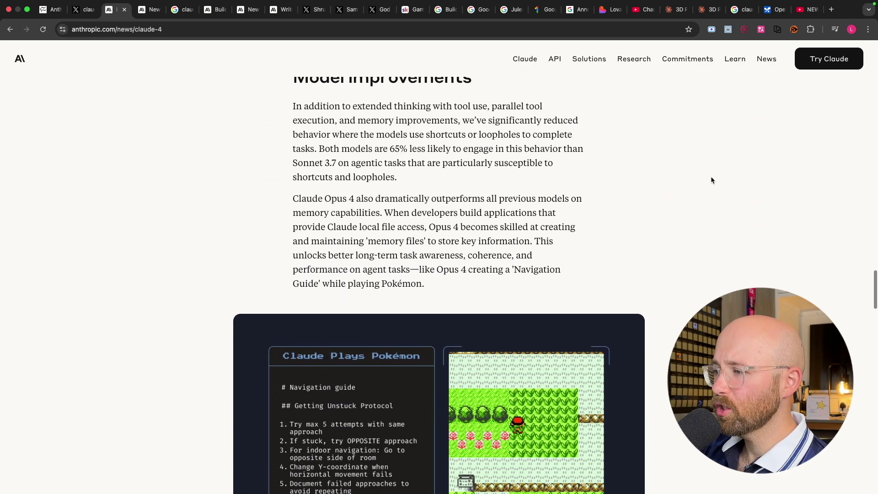
{"action": "scroll", "coordinate": [525, 165], "scroll_direction": "down", "scroll_amount": 3}
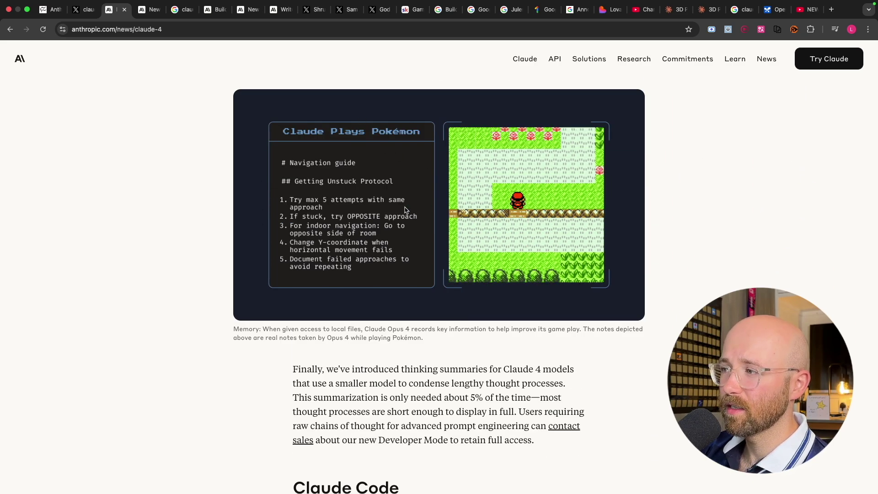
{"action": "scroll", "coordinate": [501, 221], "scroll_direction": "down", "scroll_amount": 1}
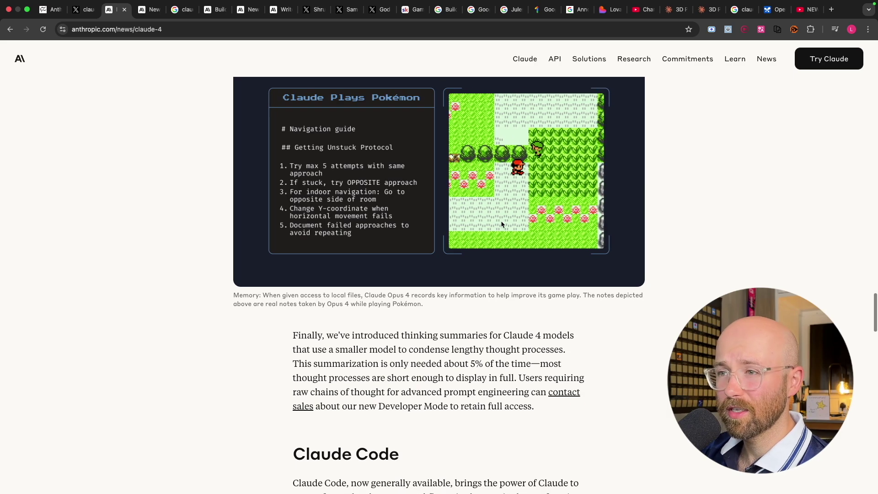
{"action": "scroll", "coordinate": [501, 220], "scroll_direction": "down", "scroll_amount": 6}
{"action": "scroll", "coordinate": [476, 244], "scroll_direction": "down", "scroll_amount": 1}
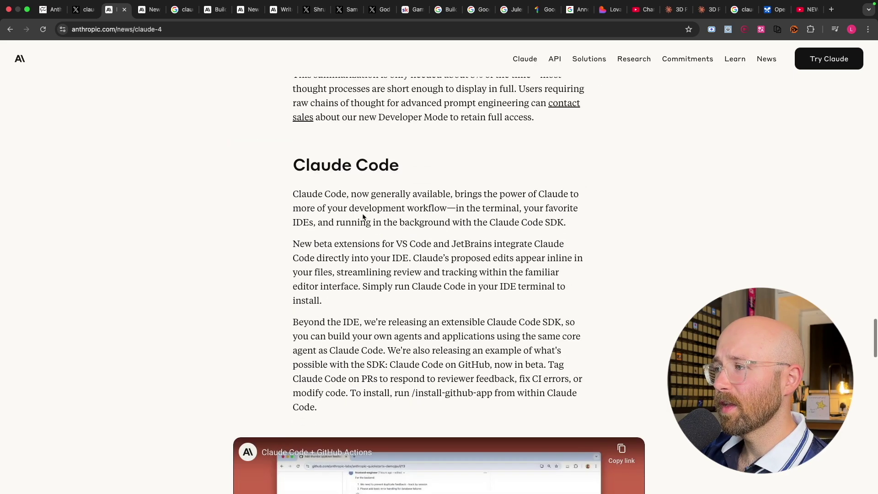
{"action": "left_click_drag", "start_coordinate": [293, 194], "coordinate": [438, 195]}
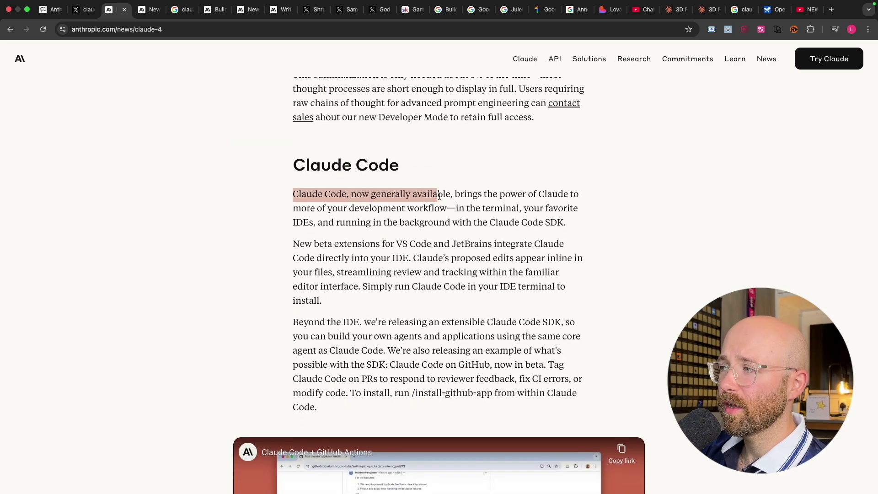
{"action": "left_click", "coordinate": [472, 194]}
{"action": "scroll", "coordinate": [611, 220], "scroll_direction": "down", "scroll_amount": 1}
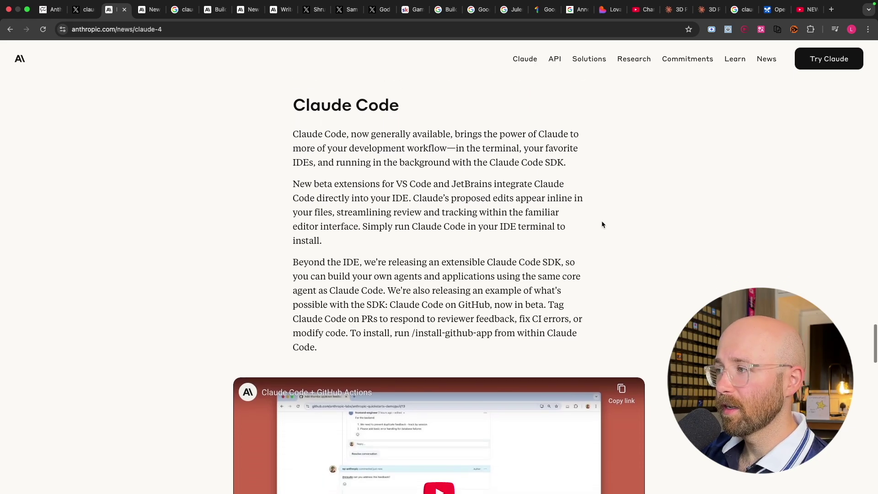
{"action": "scroll", "coordinate": [601, 221], "scroll_direction": "down", "scroll_amount": 3}
{"action": "left_click_drag", "start_coordinate": [292, 116], "coordinate": [492, 116]}
{"action": "scroll", "coordinate": [497, 130], "scroll_direction": "down", "scroll_amount": 10}
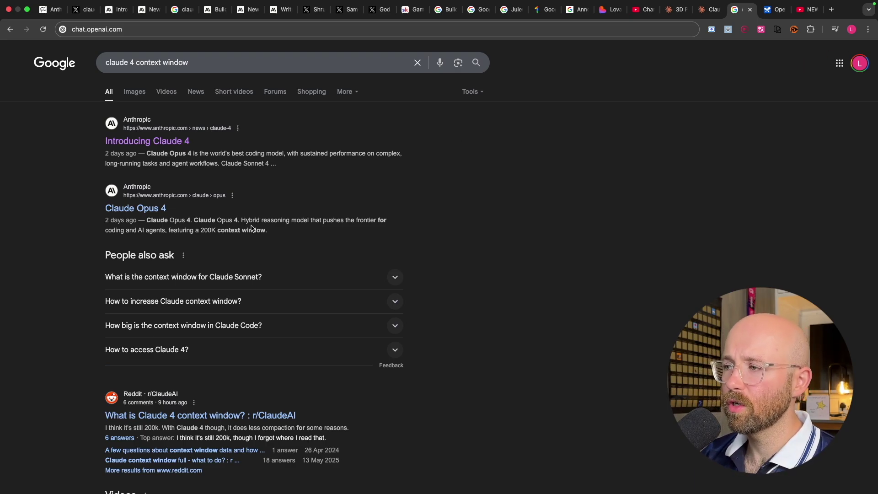
Step: Highlight Claude Opus 4's 200K context window, then switch to the AI Studio OpenAI Codex chat
{"action": "left_click_drag", "start_coordinate": [270, 231], "coordinate": [200, 230]}
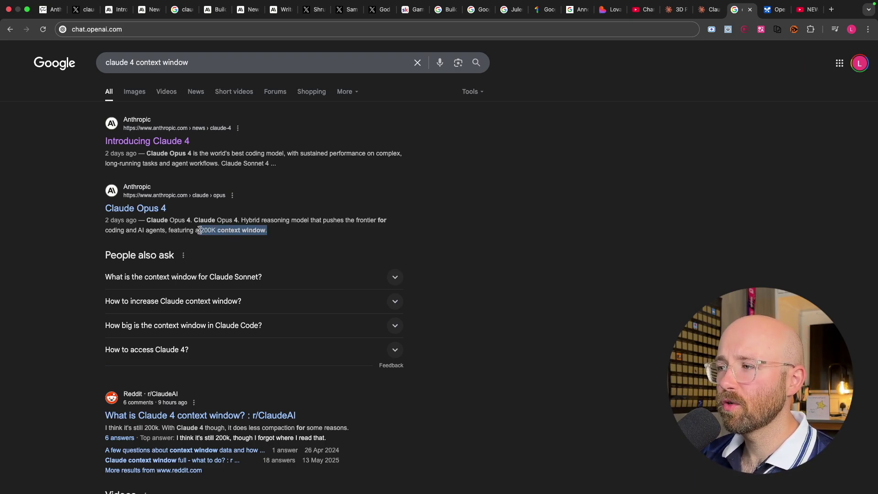
{"action": "left_click", "coordinate": [774, 10]}
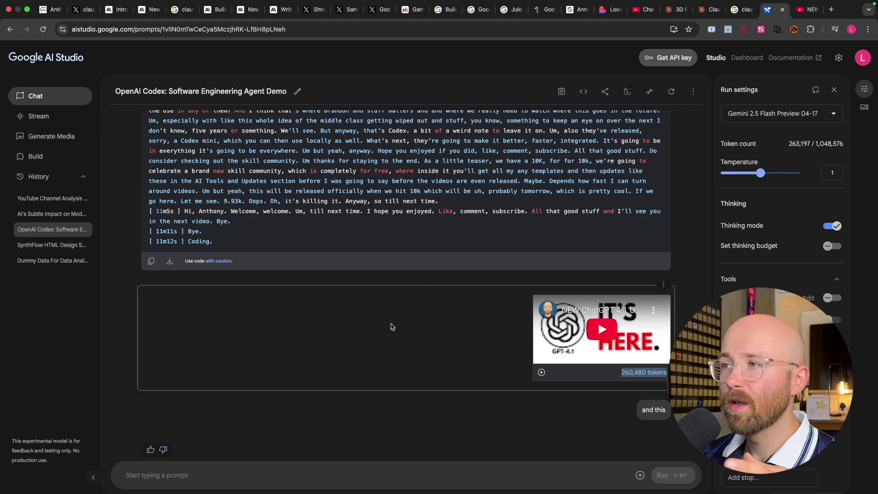
Step: Open the NEW ChatGPT 4.1 Update video, expand its description and select the full transcript
{"action": "left_click", "coordinate": [505, 423]}
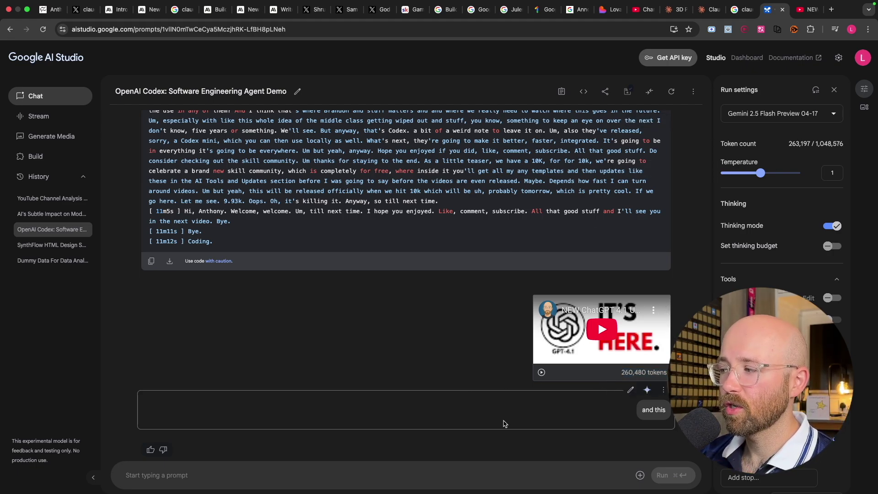
{"action": "left_click", "coordinate": [806, 9]}
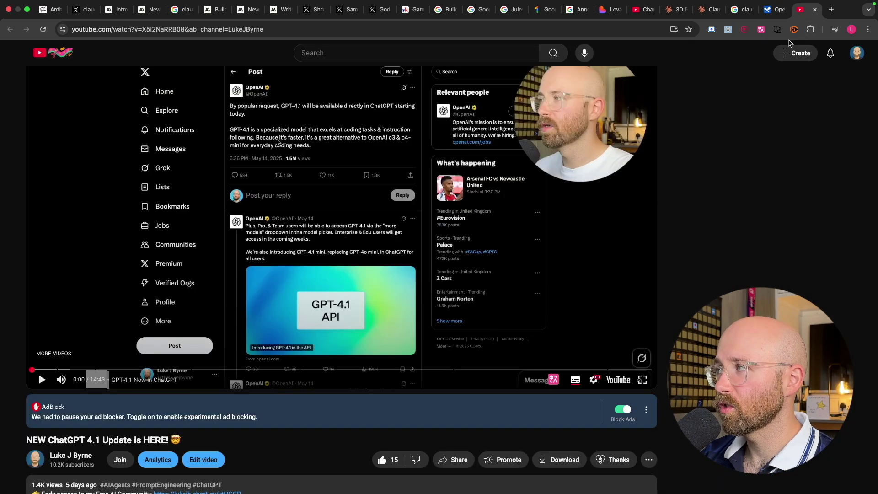
{"action": "scroll", "coordinate": [386, 418], "scroll_direction": "down", "scroll_amount": 3}
{"action": "left_click", "coordinate": [314, 382]}
{"action": "scroll", "coordinate": [316, 389], "scroll_direction": "down", "scroll_amount": 10}
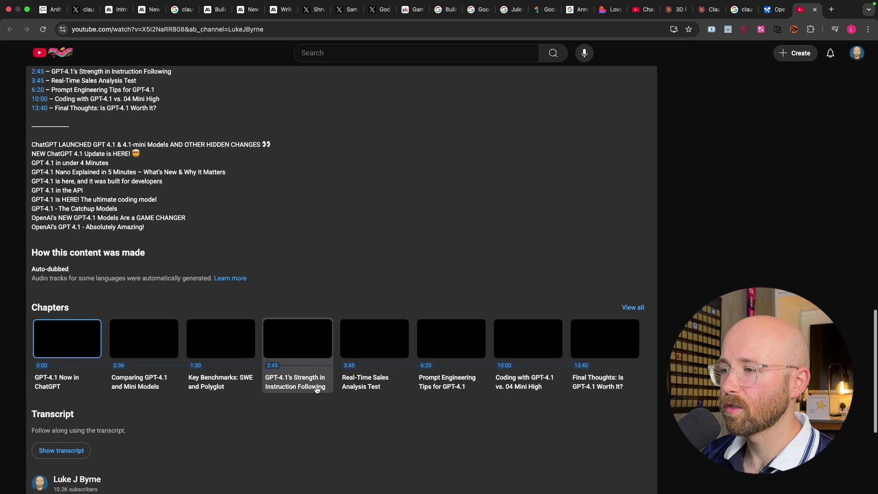
{"action": "left_click", "coordinate": [62, 438]}
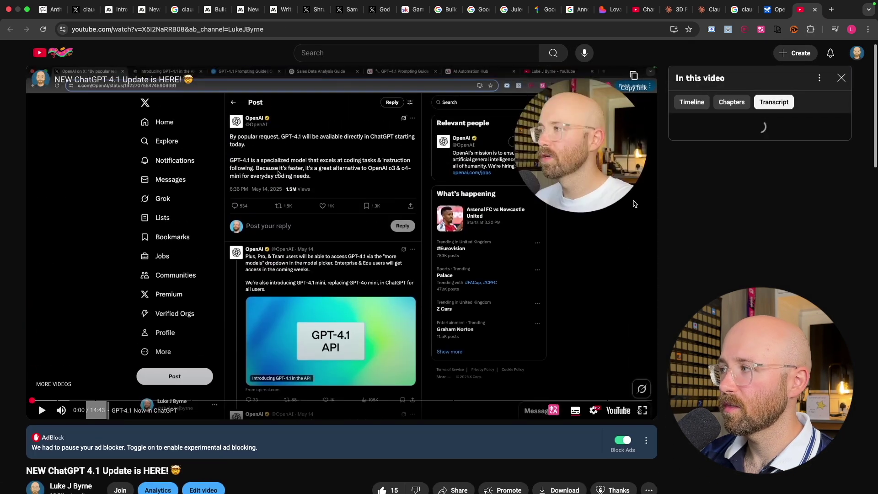
{"action": "left_click_drag", "start_coordinate": [676, 136], "coordinate": [681, 403]}
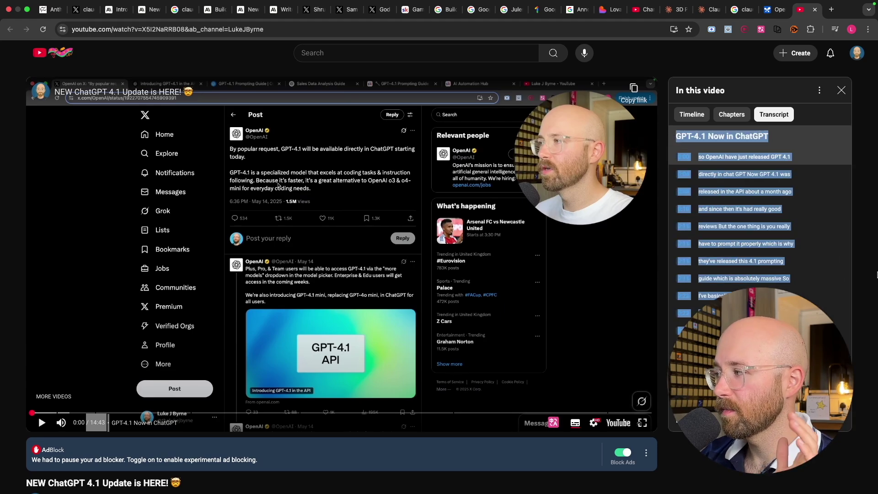
Step: Copy the video's share link and close the sharing dialog
{"action": "scroll", "coordinate": [754, 206], "scroll_direction": "down", "scroll_amount": 2}
{"action": "scroll", "coordinate": [461, 408], "scroll_direction": "down", "scroll_amount": 2}
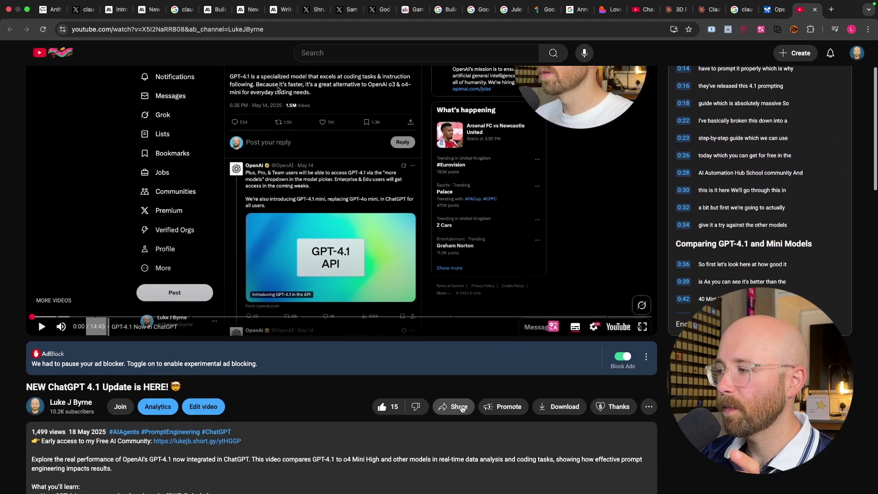
{"action": "left_click", "coordinate": [461, 407]}
{"action": "left_click", "coordinate": [517, 314]}
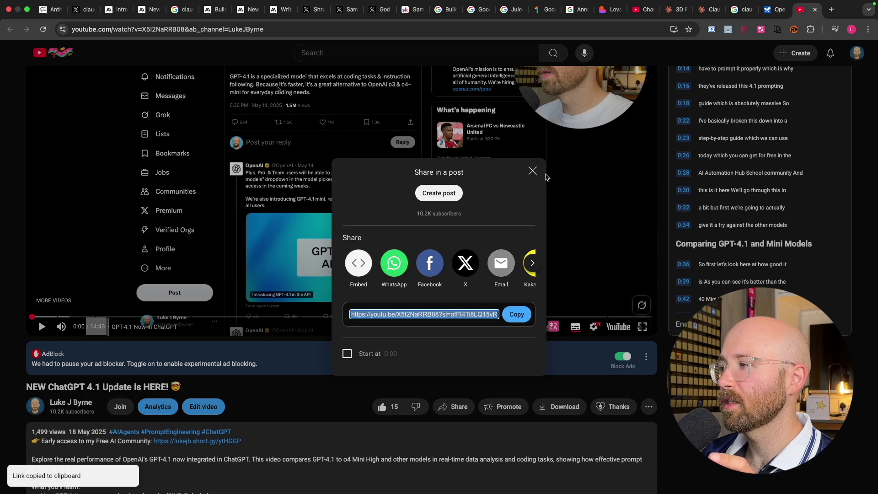
{"action": "left_click", "coordinate": [532, 171]}
Step: Start a new Google AI Studio chat and paste the NEW ChatGPT 4.1 video link into the prompt
{"action": "left_click", "coordinate": [773, 9]}
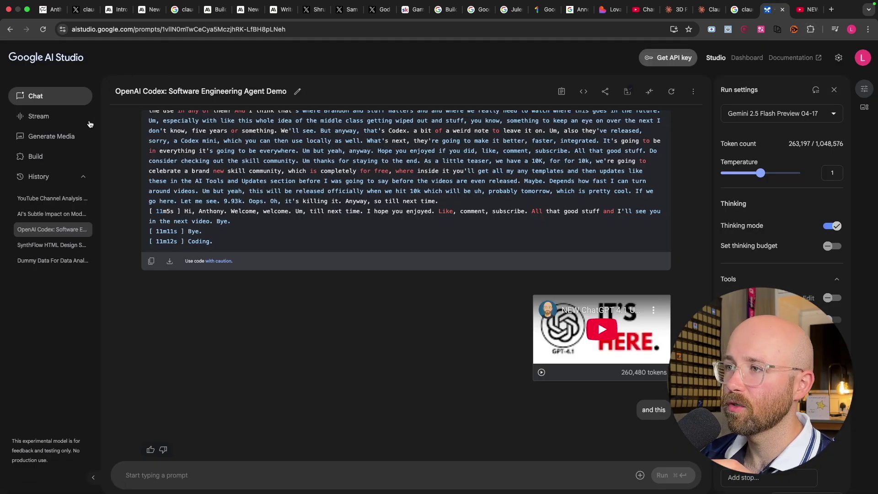
{"action": "left_click", "coordinate": [54, 98]}
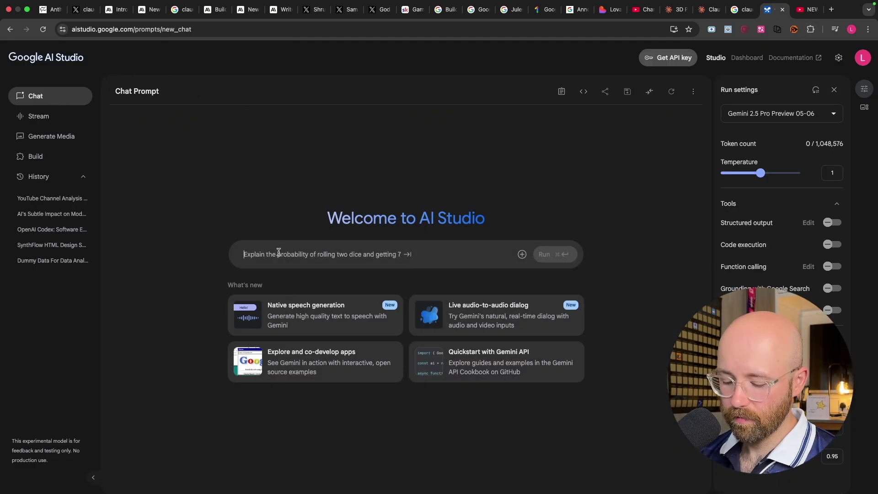
{"action": "key", "text": "super+v"}
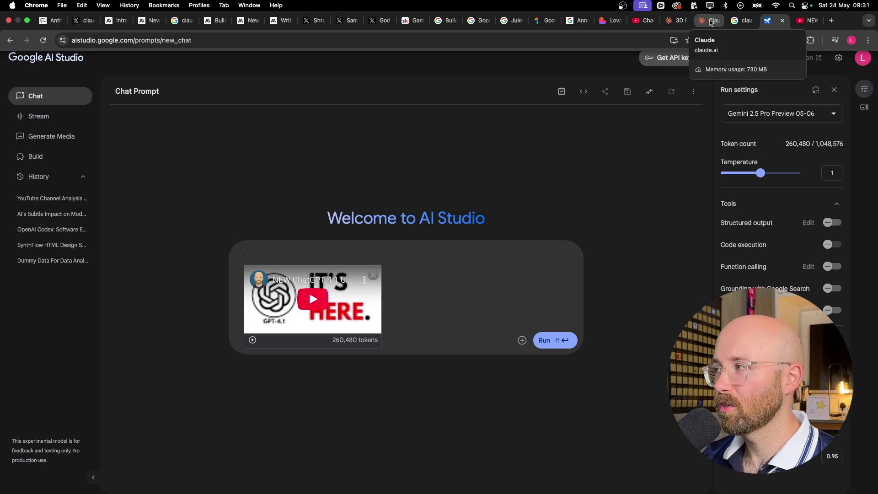
Step: Change the Google search from 'context window' to 'claude 4 pi pricing'
{"action": "left_click", "coordinate": [740, 20]}
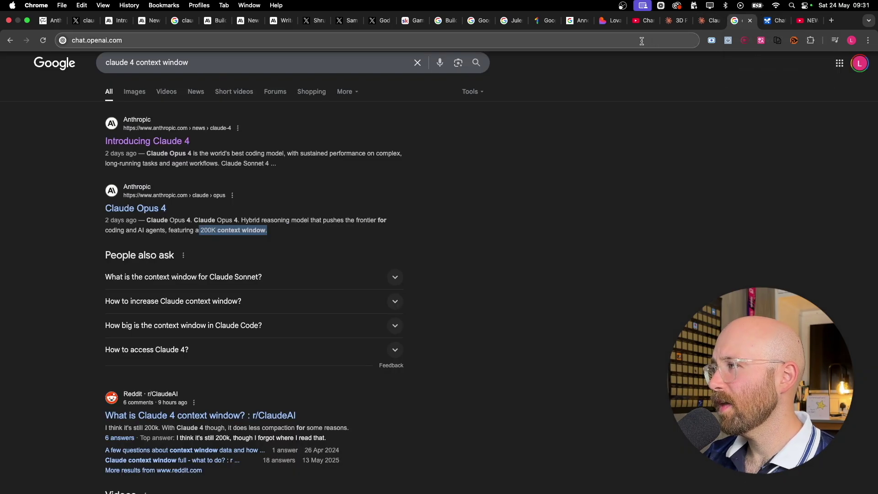
{"action": "left_click", "coordinate": [622, 42]}
{"action": "type", "text": "c"}
{"action": "left_click", "coordinate": [309, 59]}
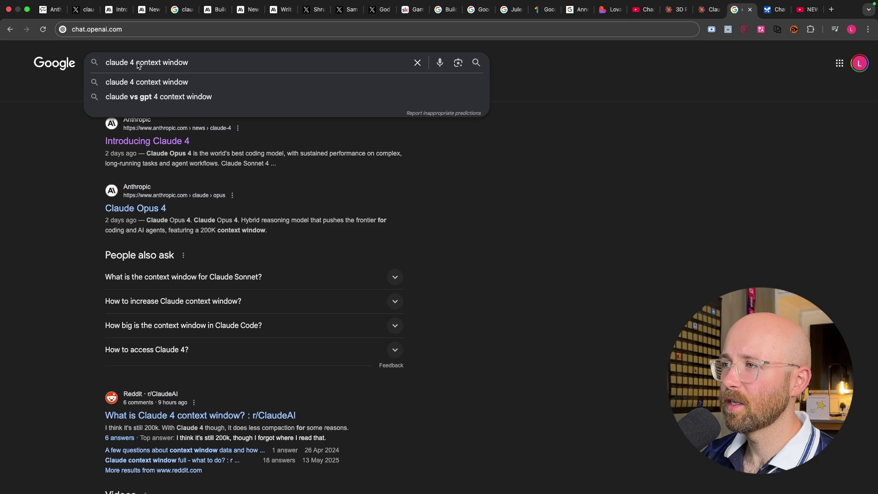
{"action": "left_click_drag", "start_coordinate": [136, 64], "coordinate": [231, 64]}
{"action": "type", "text": "pi pri"}
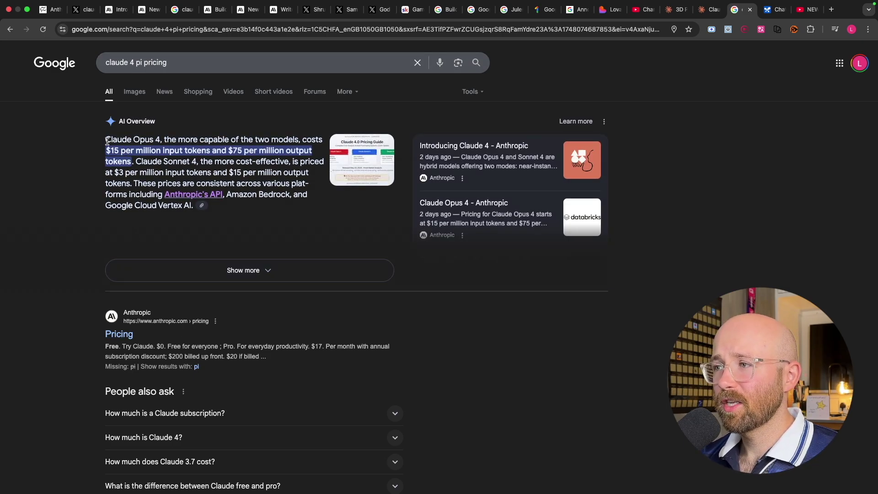
Step: Highlight the Opus 4 and Sonnet 4 per-million-token prices in the AI Overview
{"action": "mouse_move", "coordinate": [105, 141]}
{"action": "left_mouse_down"}
{"action": "mouse_move", "coordinate": [262, 140]}
{"action": "mouse_move", "coordinate": [119, 151]}
{"action": "mouse_move", "coordinate": [306, 157]}
{"action": "mouse_move", "coordinate": [128, 166]}
{"action": "mouse_move", "coordinate": [198, 161]}
{"action": "mouse_move", "coordinate": [237, 172]}
{"action": "mouse_move", "coordinate": [306, 173]}
{"action": "left_mouse_up"}
{"action": "left_click", "coordinate": [119, 151]}
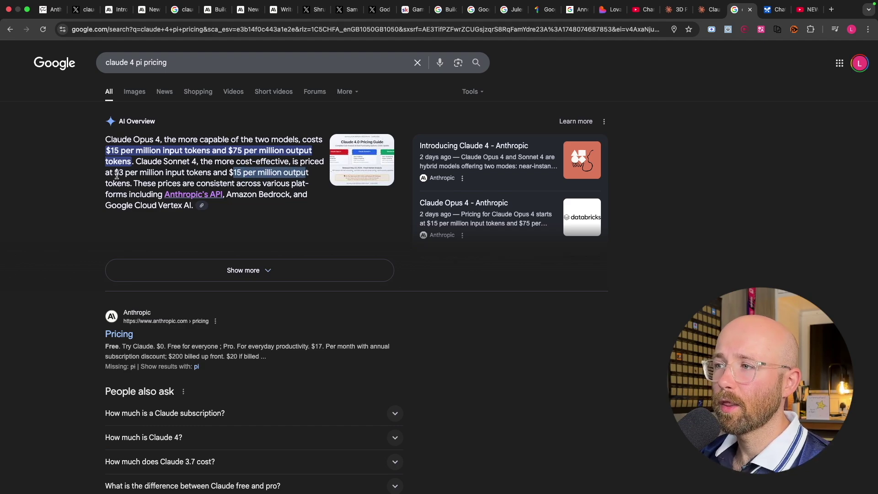
{"action": "left_click_drag", "start_coordinate": [115, 172], "coordinate": [175, 174]}
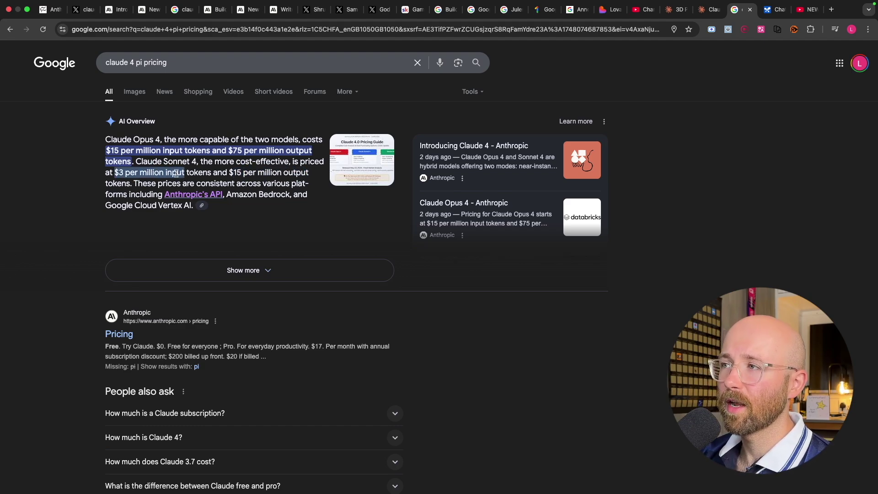
Step: Scroll the Claude 4 announcement to the benchmark table comparing Opus 4 and Sonnet 4 with rival models
{"action": "left_click", "coordinate": [114, 9]}
{"action": "scroll", "coordinate": [387, 168], "scroll_direction": "up", "scroll_amount": 15}
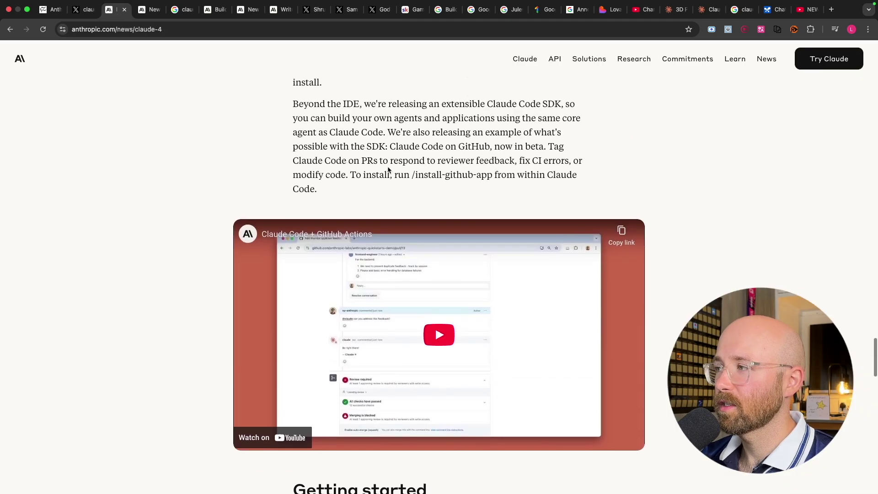
{"action": "scroll", "coordinate": [389, 166], "scroll_direction": "up", "scroll_amount": 3}
{"action": "scroll", "coordinate": [389, 167], "scroll_direction": "down", "scroll_amount": 5}
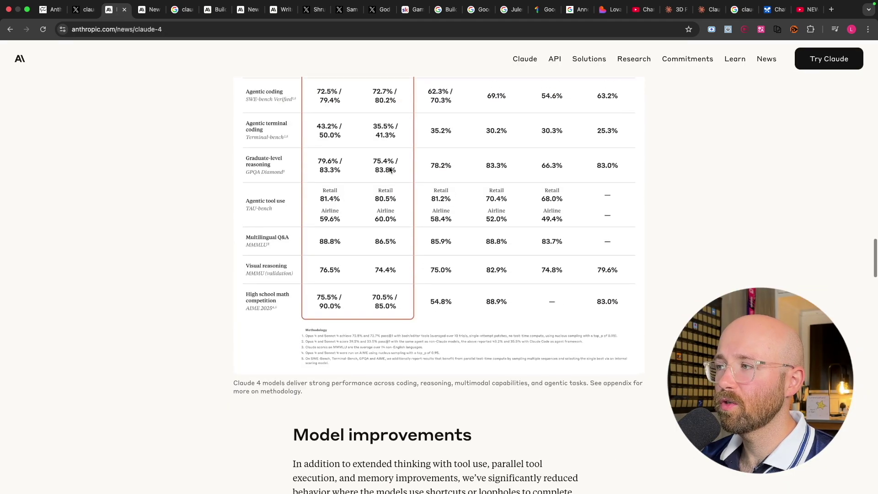
{"action": "scroll", "coordinate": [389, 166], "scroll_direction": "up", "scroll_amount": 2}
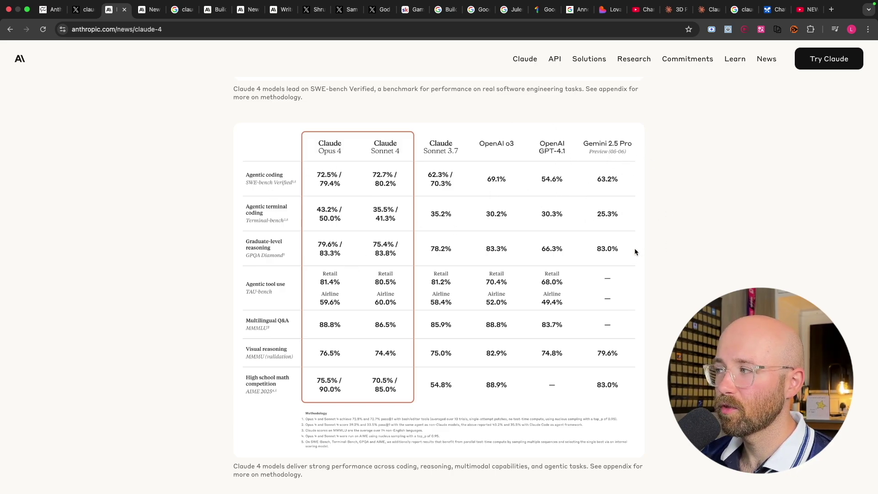
{"action": "left_click", "coordinate": [770, 9]}
{"action": "left_click", "coordinate": [783, 118]}
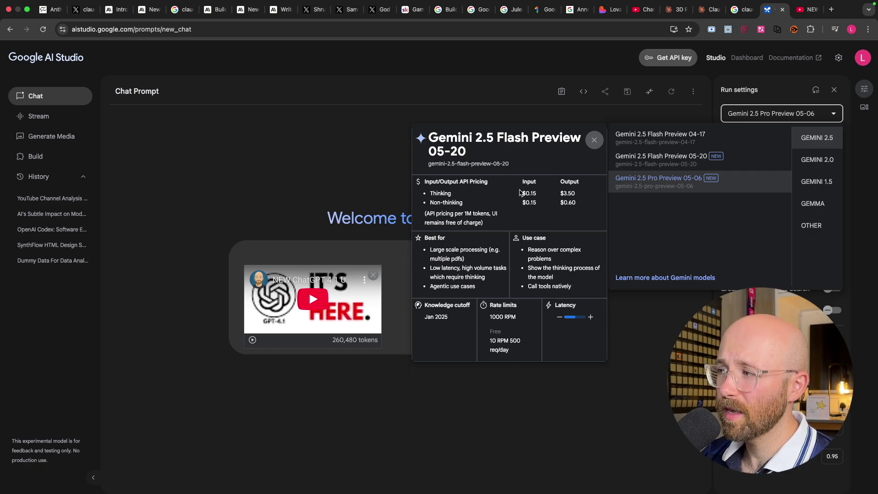
{"action": "left_click_drag", "start_coordinate": [521, 188], "coordinate": [580, 207]}
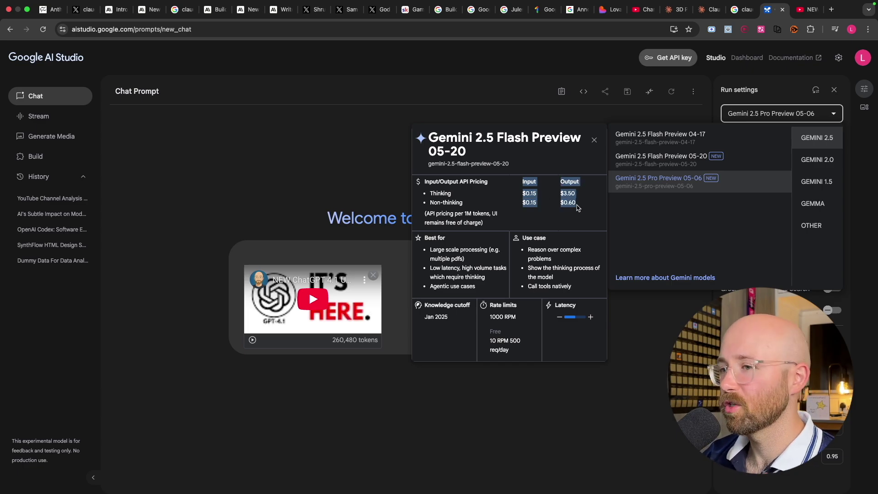
{"action": "left_click", "coordinate": [577, 207]}
{"action": "left_click", "coordinate": [475, 114]}
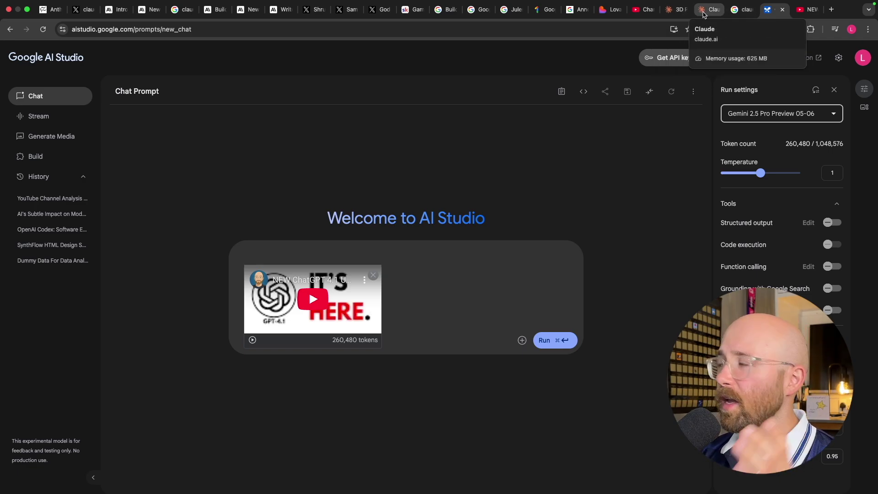
Step: Restart the 3D Pokémon-Style Game preview and review the original game prompt
{"action": "left_click", "coordinate": [674, 10]}
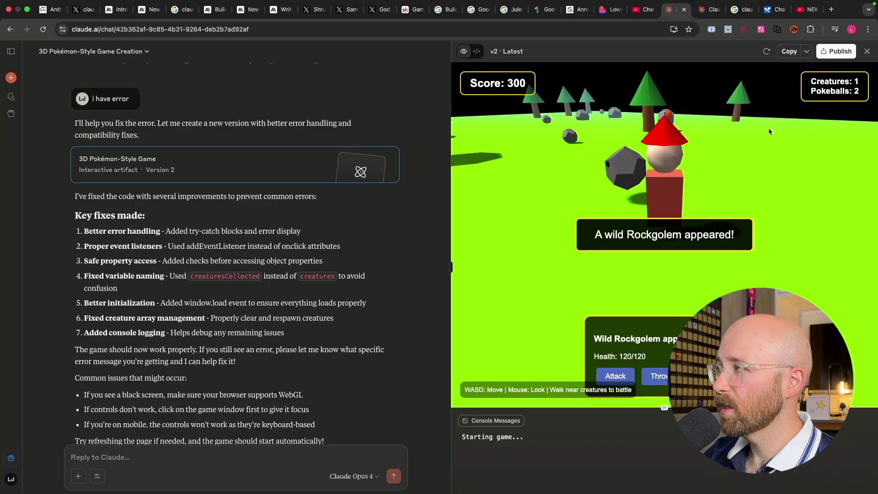
{"action": "left_click", "coordinate": [766, 51]}
{"action": "scroll", "coordinate": [312, 152], "scroll_direction": "up", "scroll_amount": 5}
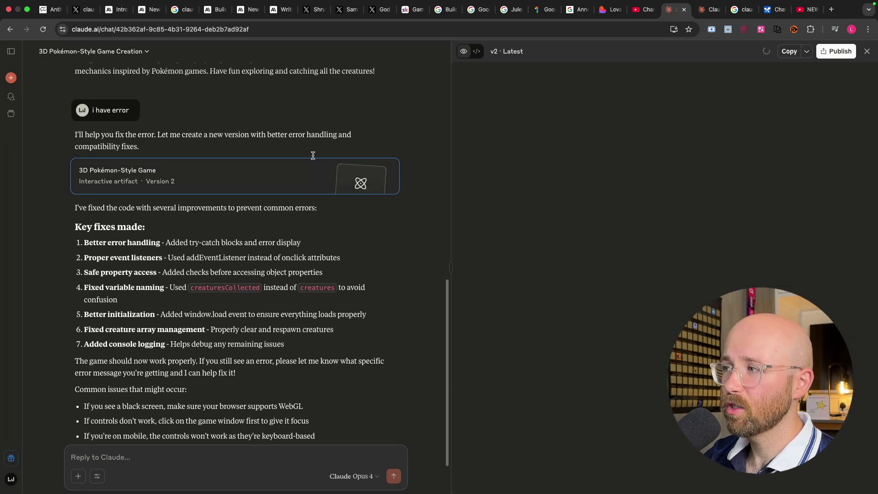
{"action": "left_click_drag", "start_coordinate": [93, 76], "coordinate": [350, 76]}
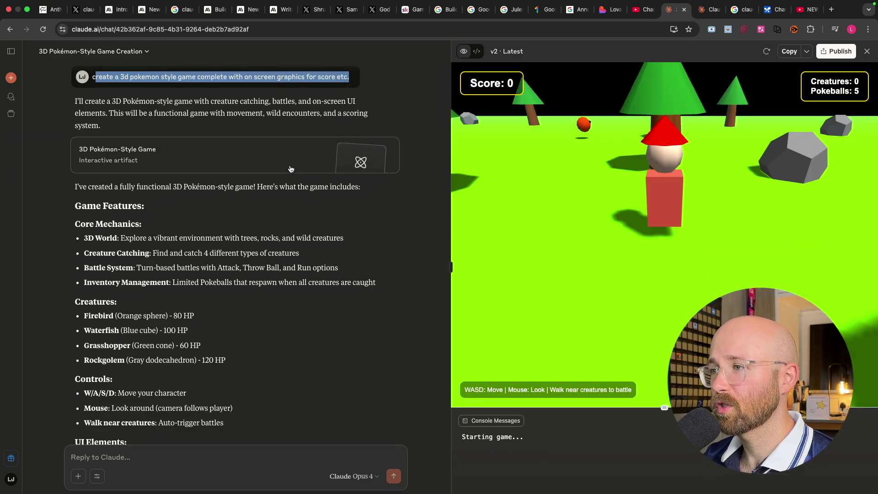
{"action": "scroll", "coordinate": [76, 233], "scroll_direction": "down", "scroll_amount": 15}
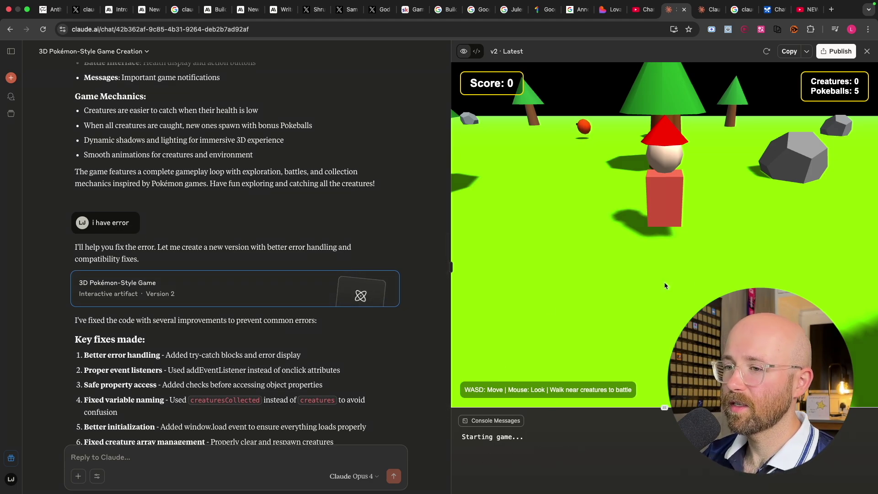
{"action": "scroll", "coordinate": [233, 256], "scroll_direction": "down", "scroll_amount": 8}
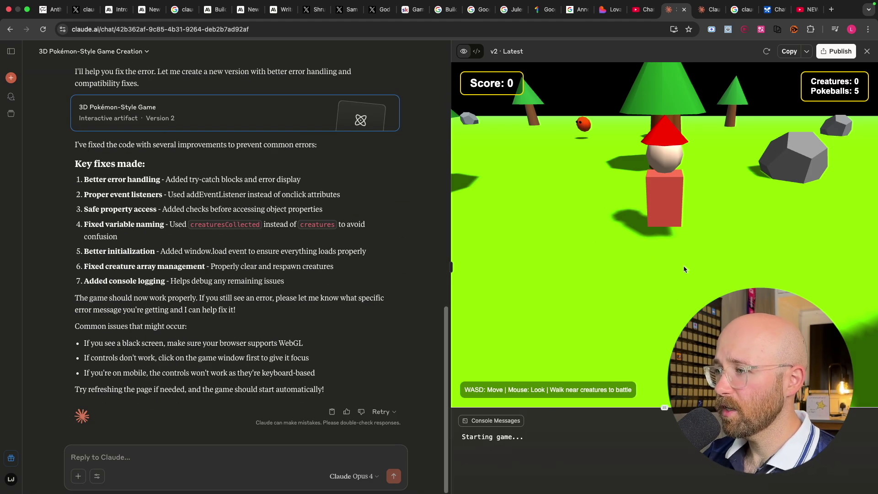
Step: Walk to a Firebird, attack and catch it, then walk into another Firebird battle
{"action": "key", "text": "a"}
{"action": "key", "text": "a"}
{"action": "key", "text": "a"}
{"action": "key", "text": "a"}
{"action": "key", "text": "a"}
{"action": "key", "text": "a"}
{"action": "key", "text": "a"}
{"action": "key", "text": "a"}
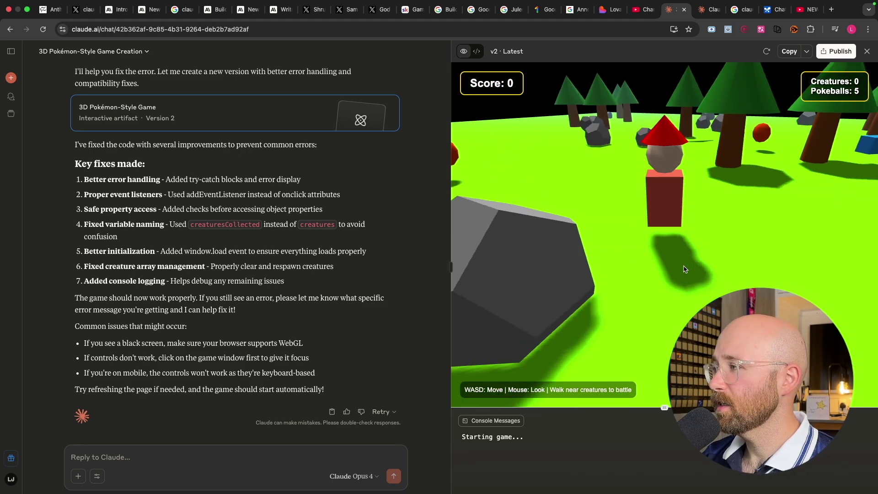
{"action": "key", "text": "a"}
{"action": "key", "text": "a"}
{"action": "key", "text": "a"}
{"action": "key", "text": "a"}
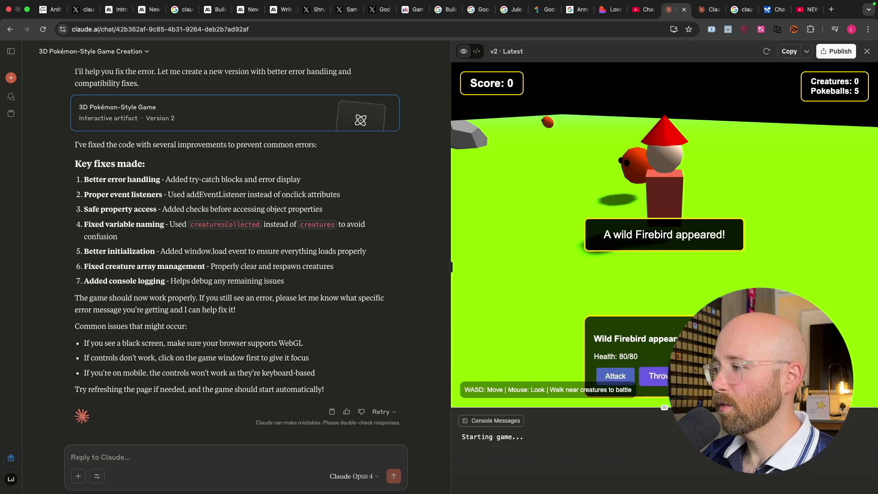
{"action": "left_click", "coordinate": [657, 376]}
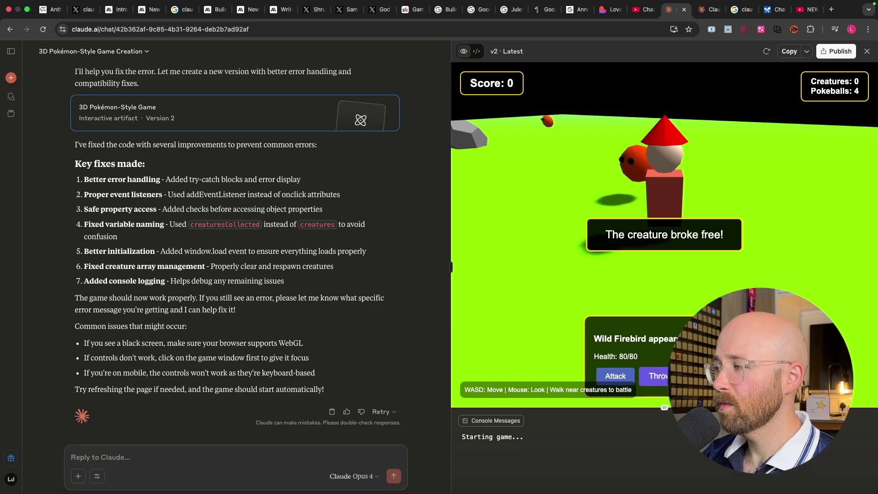
{"action": "left_click", "coordinate": [607, 379]}
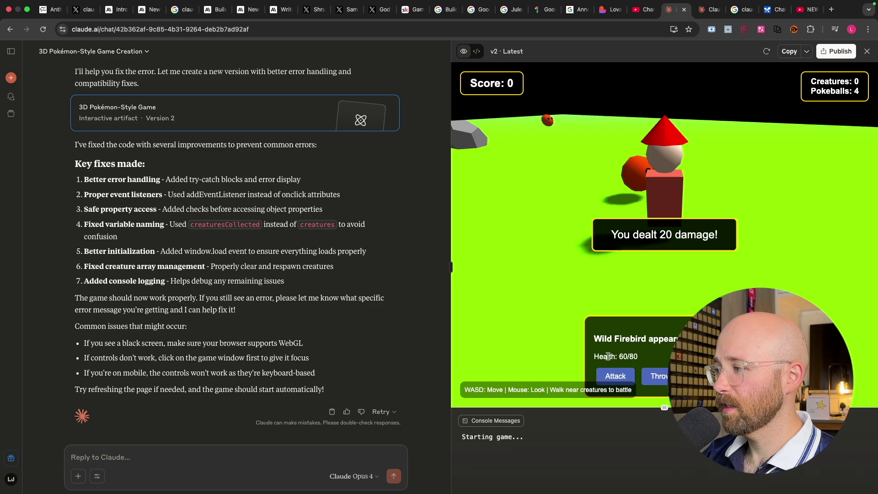
{"action": "left_click", "coordinate": [628, 374]}
{"action": "left_click", "coordinate": [628, 373]}
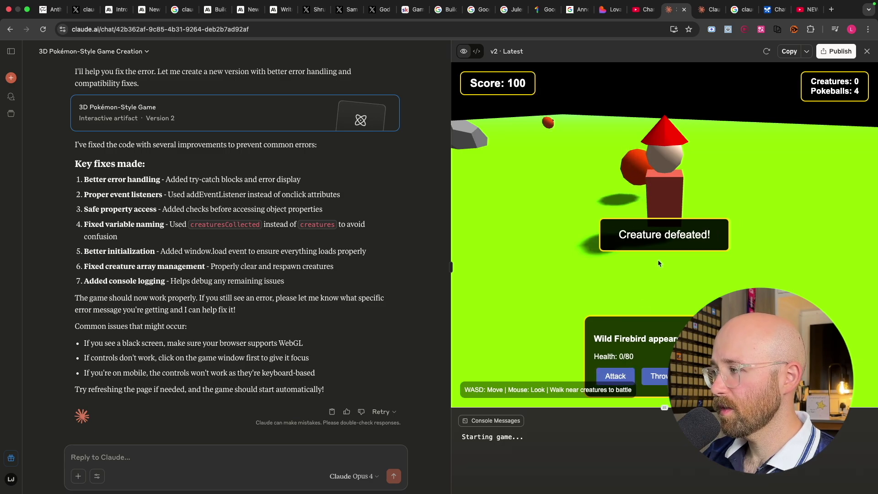
{"action": "left_click", "coordinate": [657, 376]}
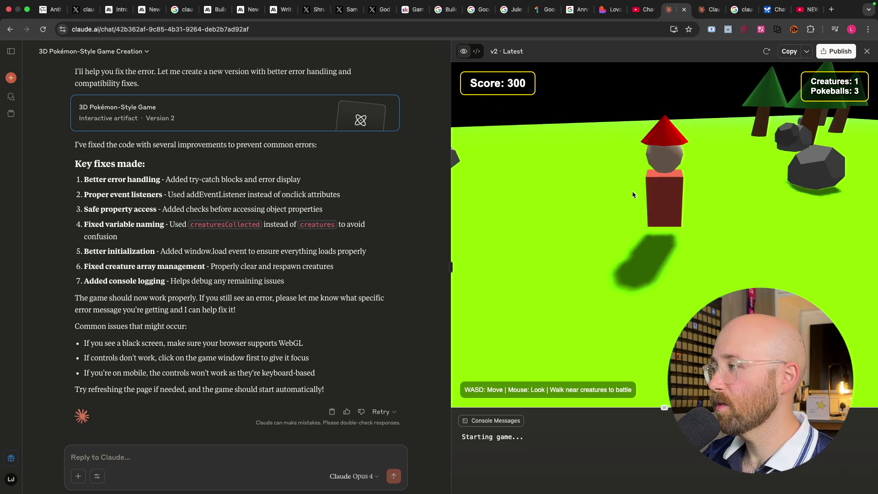
{"action": "key", "text": "w"}
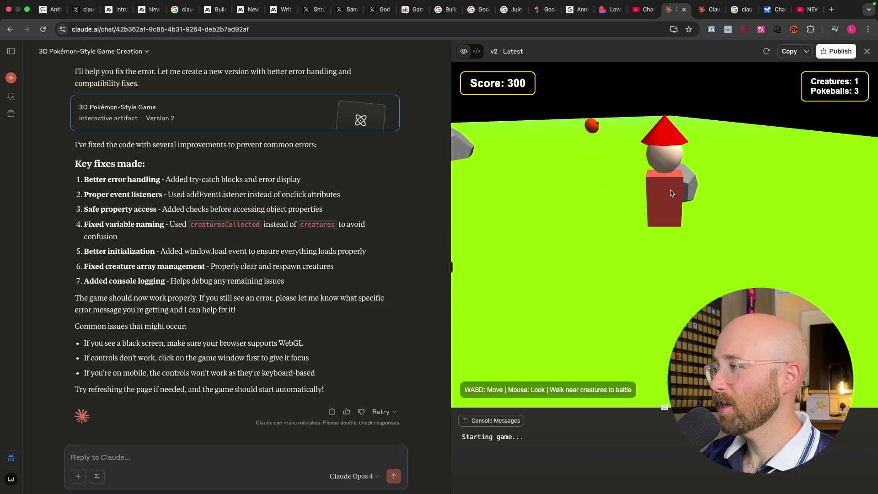
{"action": "key", "text": "w"}
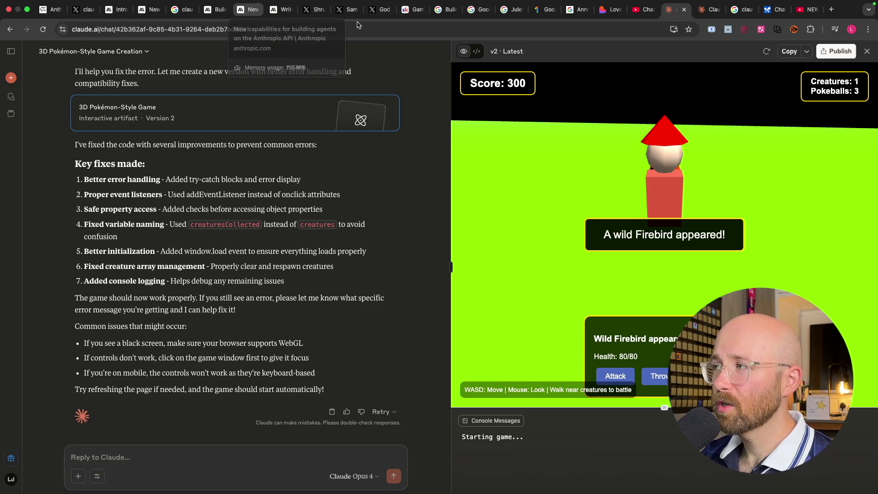
Step: Copy the 3D Car Simulator prompt from the Skool classroom prompt list
{"action": "left_click", "coordinate": [410, 13]}
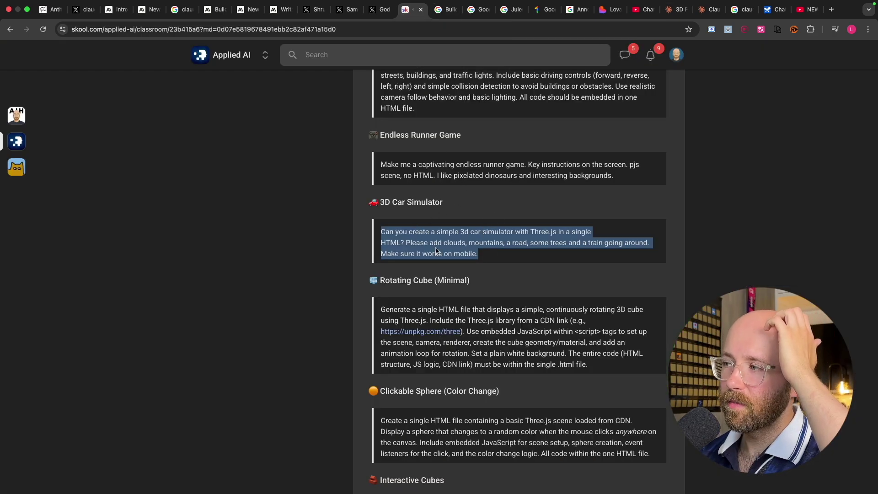
{"action": "right_click", "coordinate": [422, 227]}
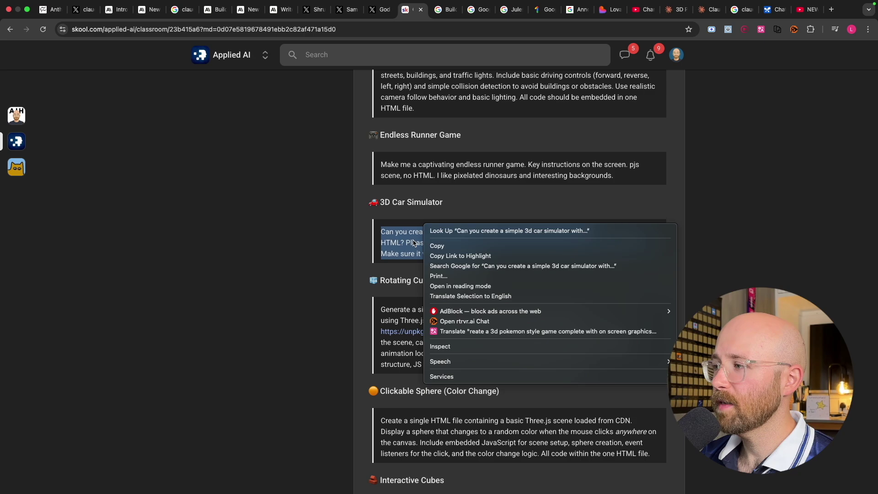
{"action": "right_click", "coordinate": [413, 238]}
{"action": "left_click", "coordinate": [425, 261]}
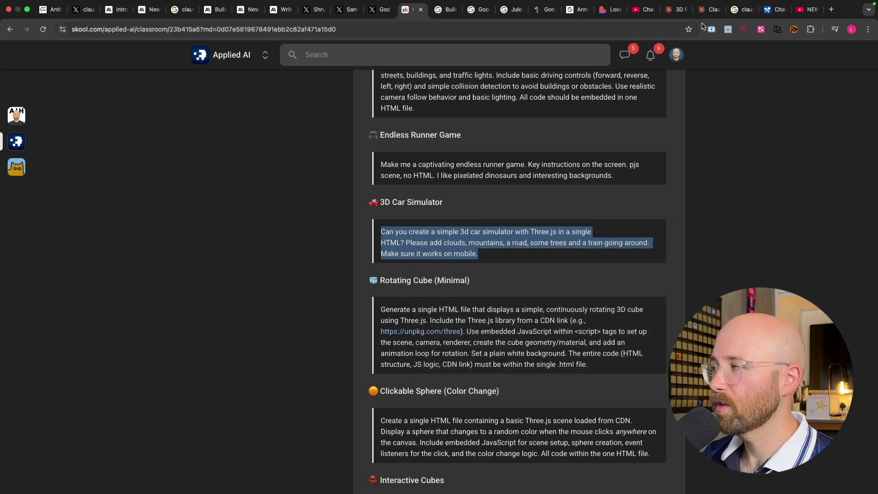
{"action": "left_click", "coordinate": [772, 11]}
Step: Paste the car simulator prompt, remove the YouTube attachment, and run it on Gemini 2.5 Pro
{"action": "left_click", "coordinate": [313, 251]}
{"action": "key", "text": "super+v"}
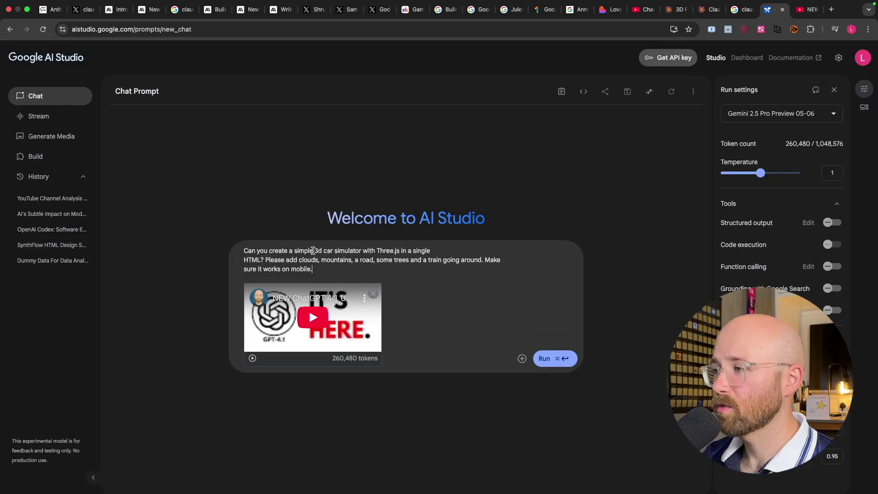
{"action": "left_click", "coordinate": [373, 294]}
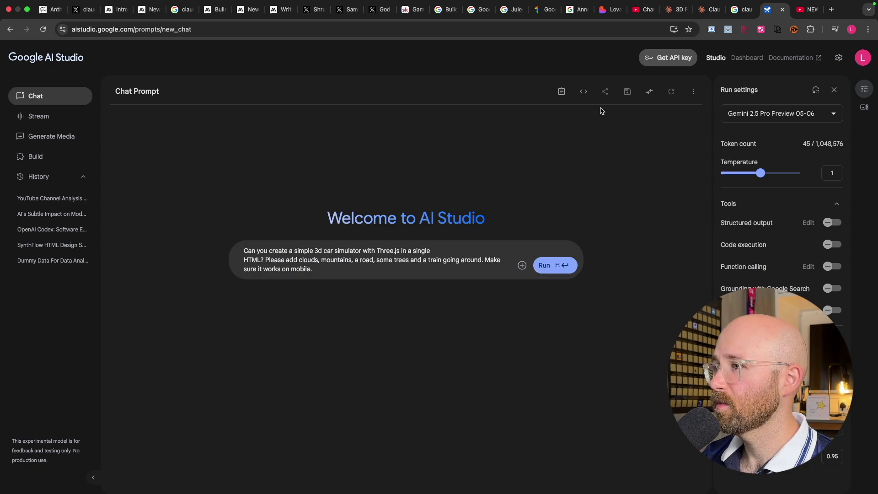
{"action": "left_click", "coordinate": [561, 264]}
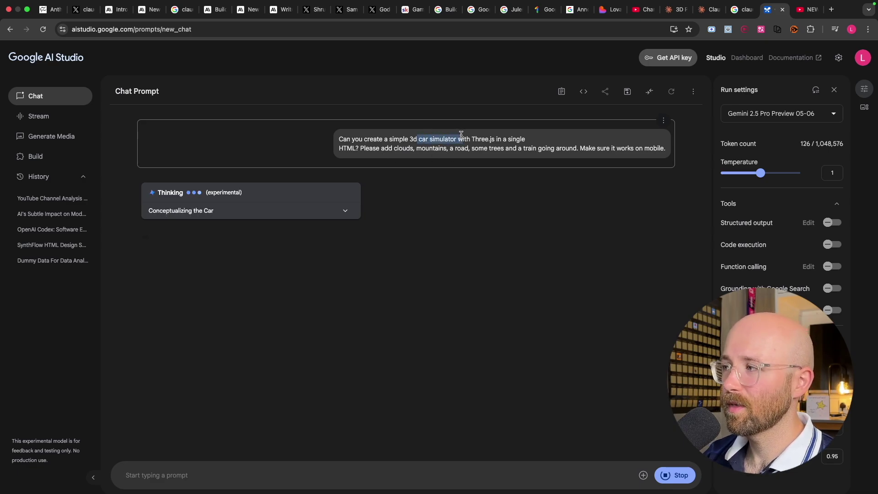
{"action": "left_click", "coordinate": [701, 13]}
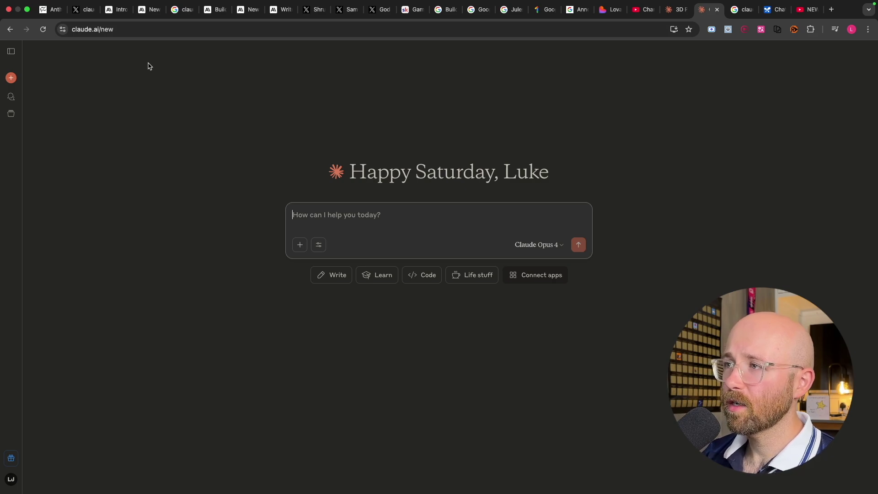
Step: Keep Claude Opus 4 selected and try the extended thinking, style and suggested-prompt options
{"action": "left_click", "coordinate": [528, 244]}
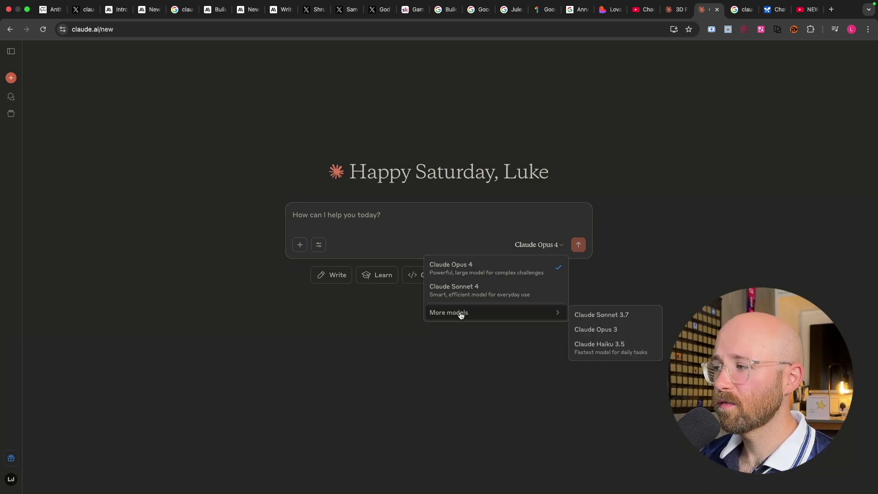
{"action": "left_click", "coordinate": [360, 283]}
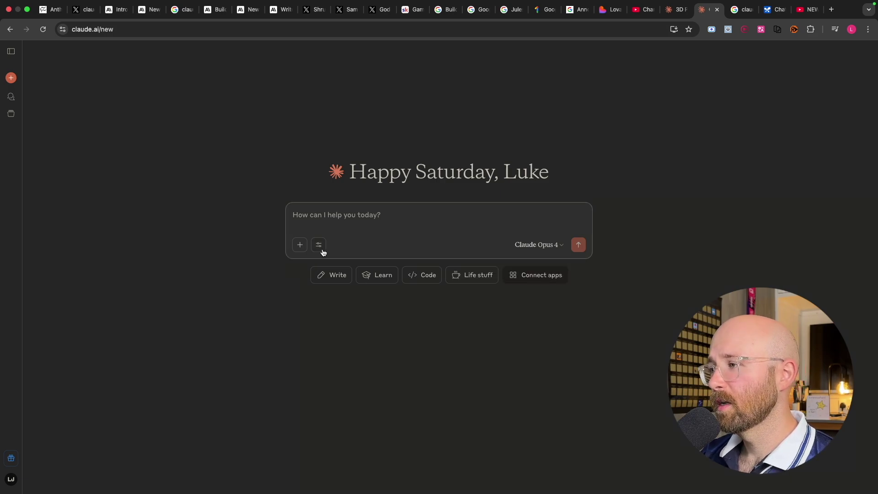
{"action": "left_click", "coordinate": [319, 247]}
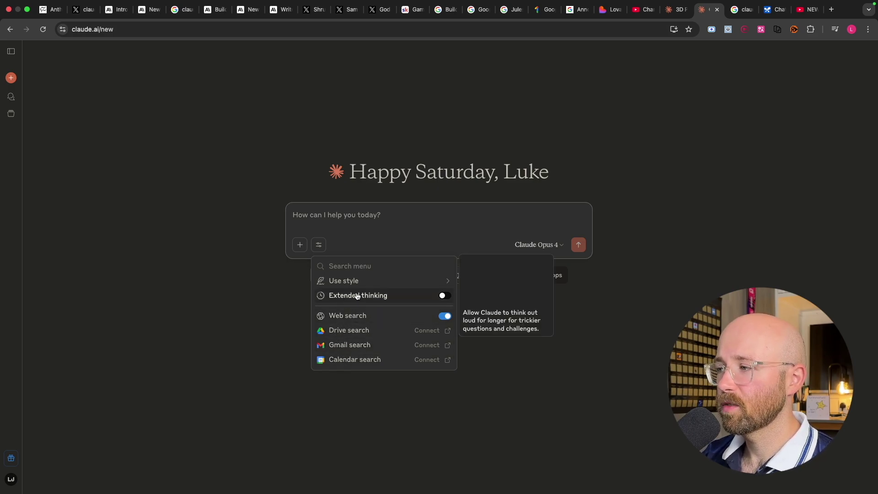
{"action": "left_click", "coordinate": [445, 296]}
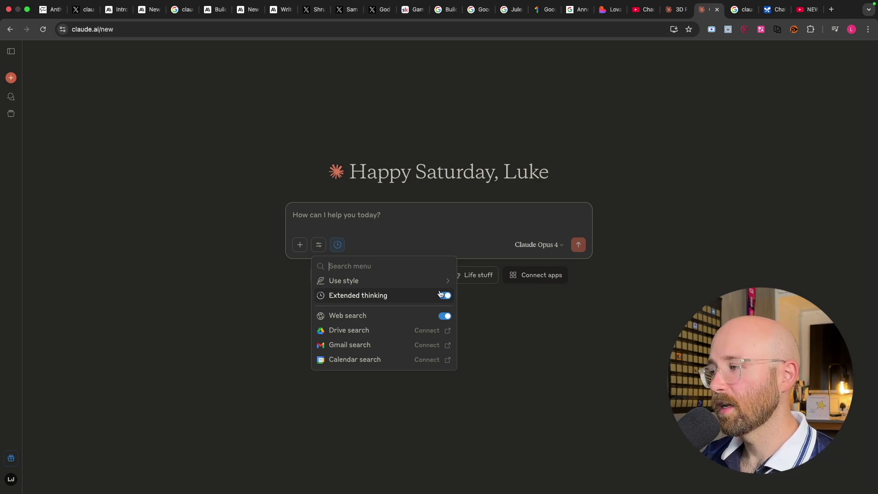
{"action": "left_click", "coordinate": [442, 295]}
{"action": "left_click", "coordinate": [403, 281]}
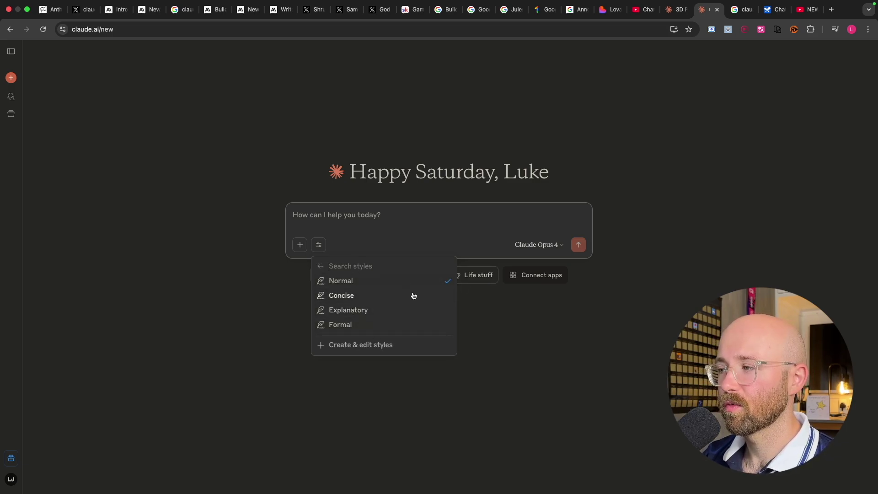
{"action": "key", "text": "Escape"}
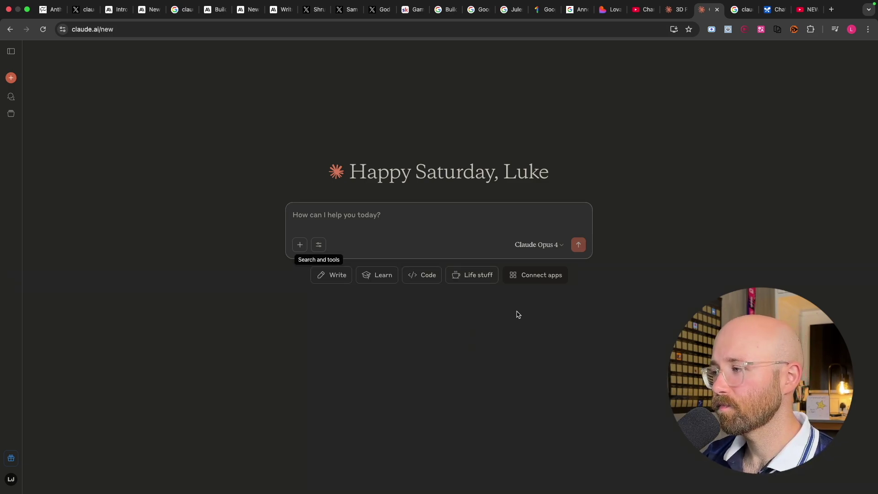
{"action": "left_click", "coordinate": [374, 277]}
{"action": "left_click", "coordinate": [697, 276]}
{"action": "left_click", "coordinate": [417, 277]}
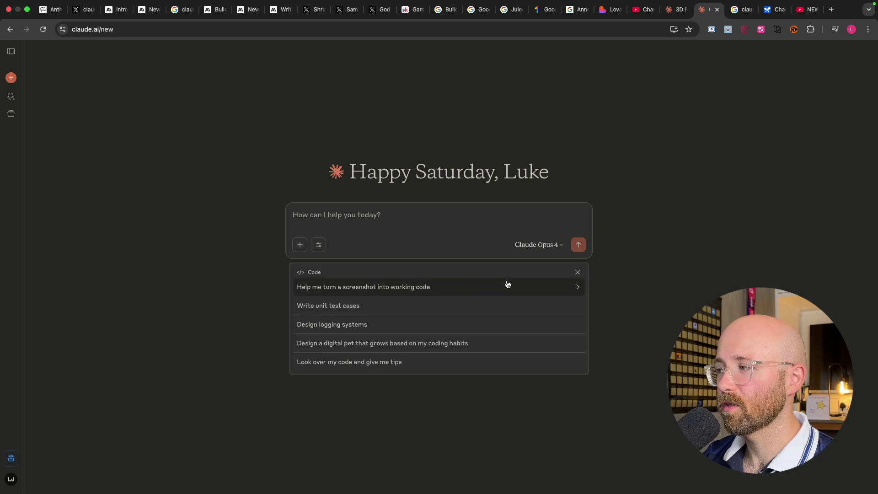
{"action": "left_click", "coordinate": [577, 271]}
Step: Paste the 3D car simulator prompt into the new chat and send it to Claude Opus 4
{"action": "left_click", "coordinate": [445, 214]}
{"action": "key", "text": "ctrl+v"}
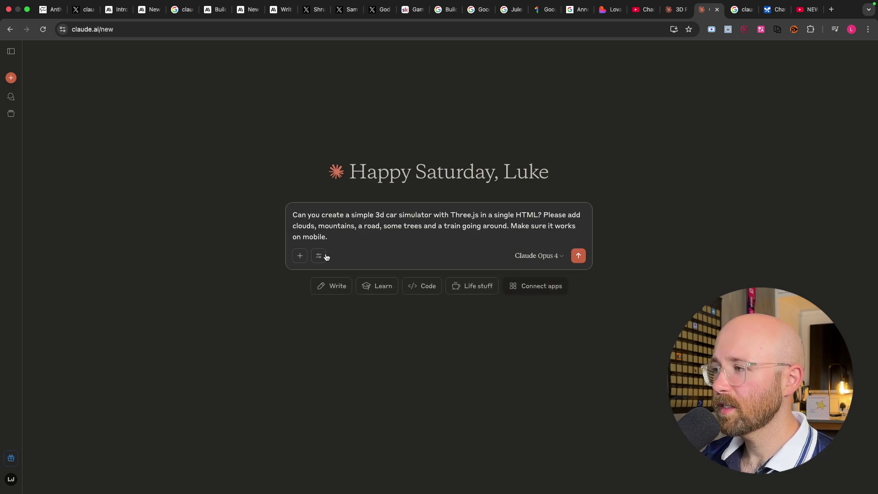
{"action": "left_click", "coordinate": [772, 9]}
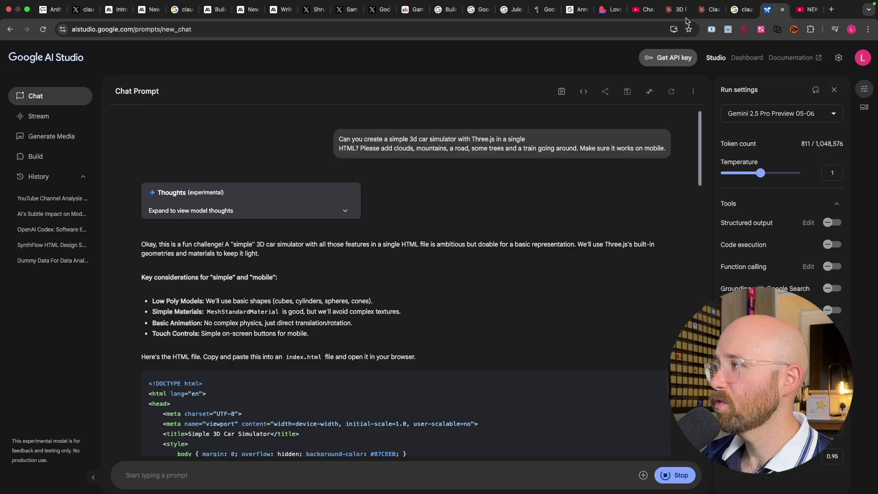
{"action": "left_click", "coordinate": [673, 9]}
{"action": "left_click", "coordinate": [708, 9]}
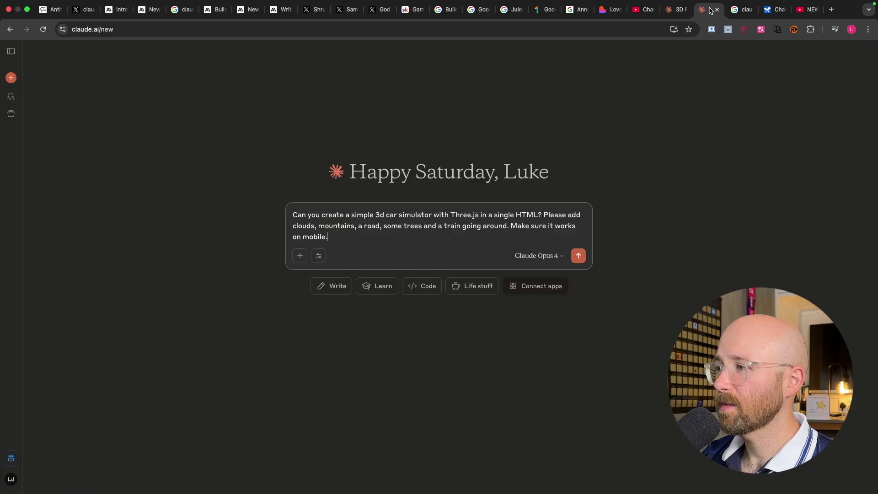
{"action": "left_click", "coordinate": [319, 255]}
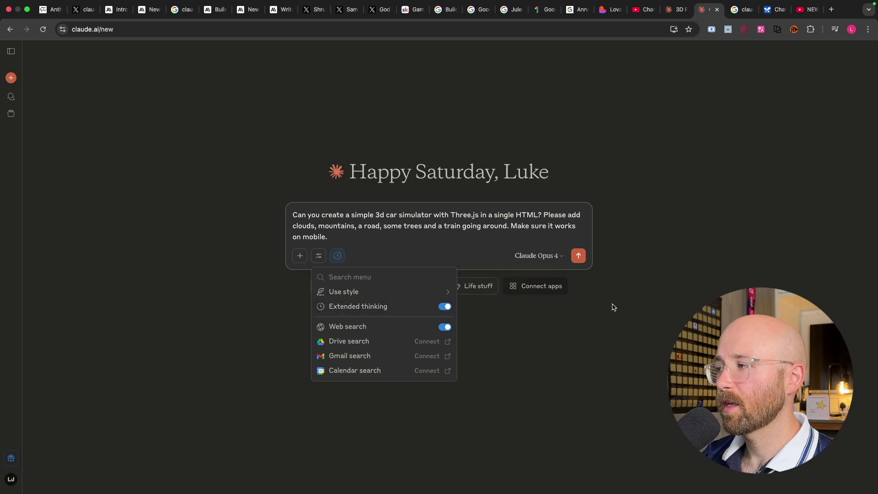
{"action": "left_click", "coordinate": [613, 307]}
{"action": "left_click", "coordinate": [544, 255]}
{"action": "left_click", "coordinate": [561, 277]}
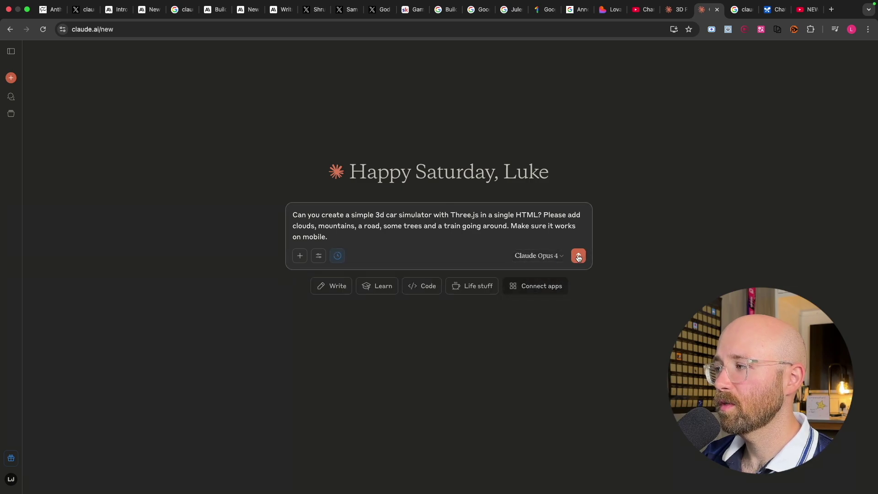
{"action": "left_click", "coordinate": [578, 257]}
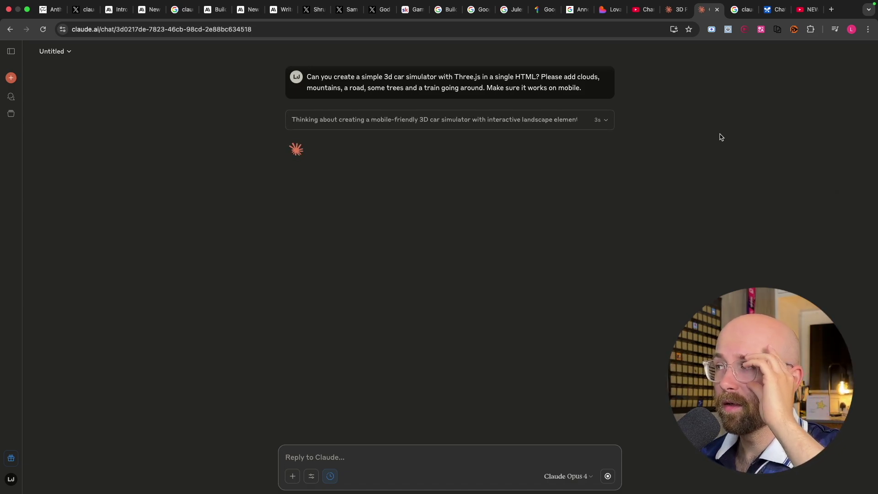
Step: Expand the Thought process panel above Claude's car simulator response
{"action": "left_click", "coordinate": [604, 126]}
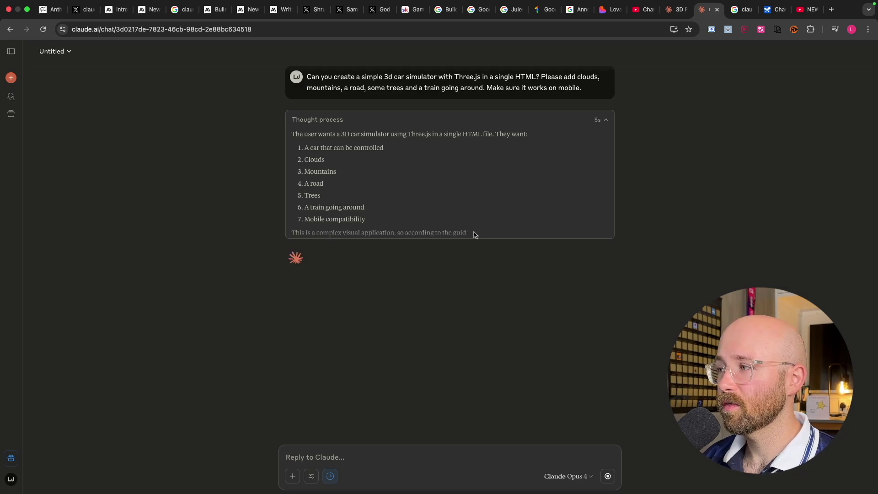
Step: Look at Gemini's streaming car simulator code in AI Studio, then go back to Claude
{"action": "left_click", "coordinate": [776, 11]}
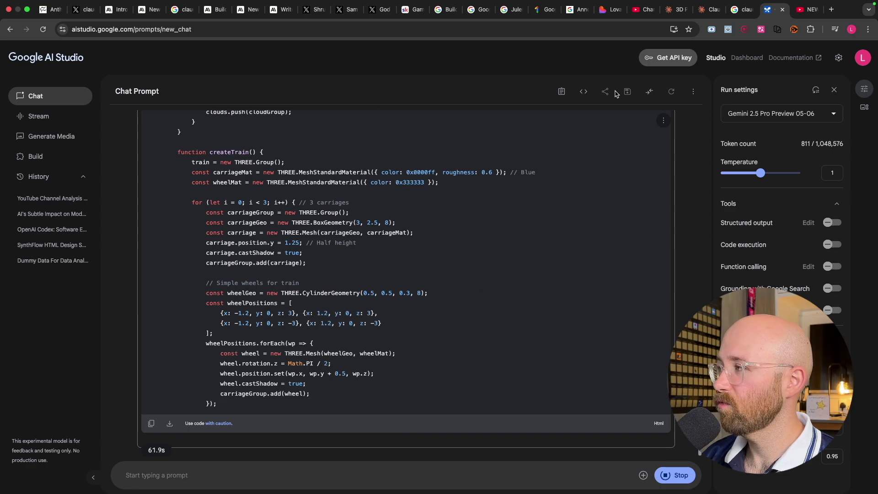
{"action": "key", "text": "ctrl+shift+Tab"}
{"action": "key", "text": "ctrl+shift+Tab"}
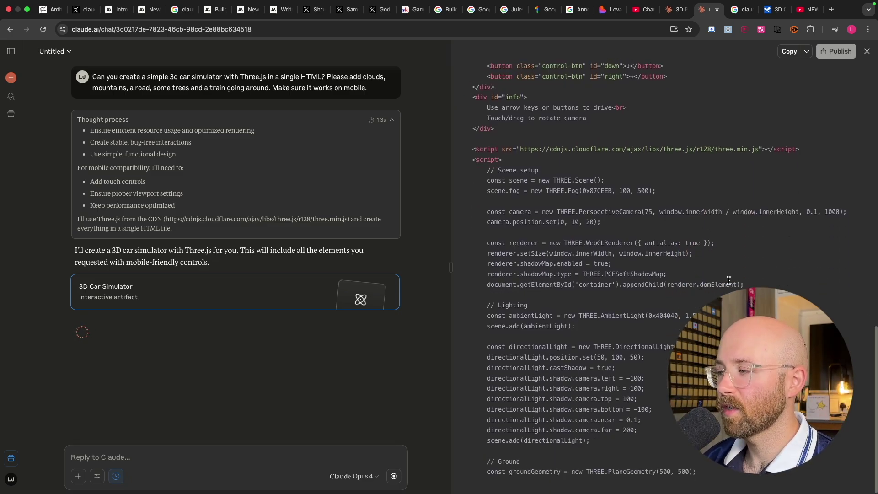
Step: Download Gemini's finished car simulator code from AI Studio as code (3).html
{"action": "left_click", "coordinate": [774, 9]}
{"action": "scroll", "coordinate": [490, 340], "scroll_direction": "down", "scroll_amount": 20}
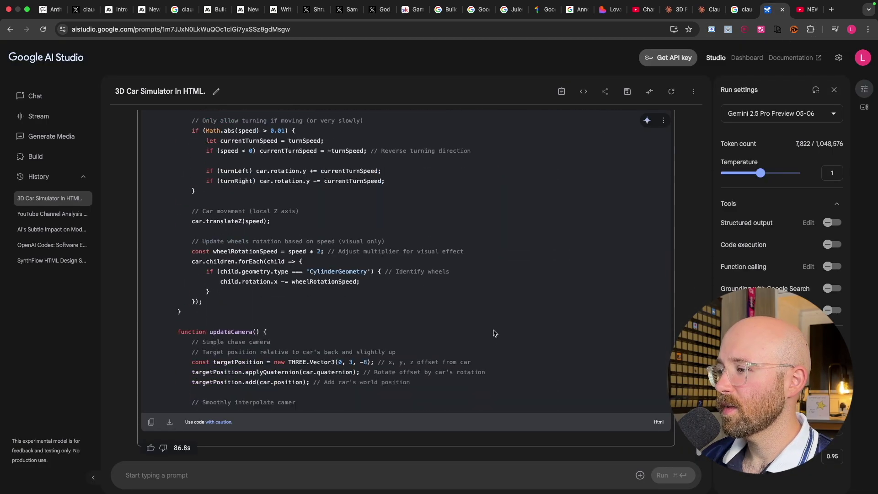
{"action": "scroll", "coordinate": [241, 256], "scroll_direction": "up", "scroll_amount": 8}
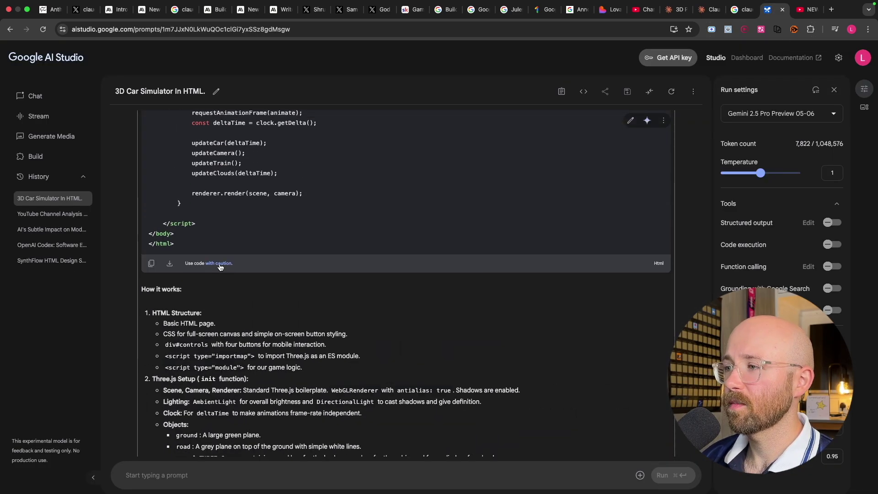
{"action": "left_click", "coordinate": [169, 263]}
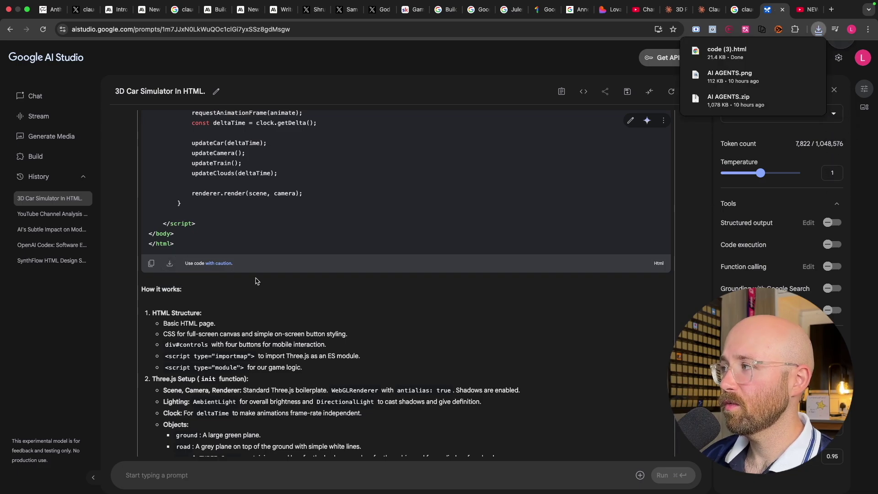
Step: Open code (3).html in Chrome and drive the car with the arrow keys past trees and mountains
{"action": "left_click_drag", "start_coordinate": [756, 60], "coordinate": [790, 11]}
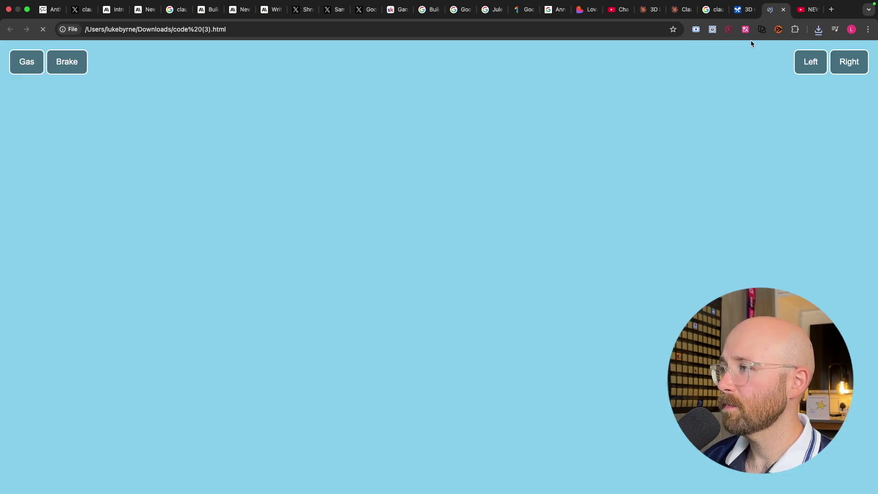
{"action": "key", "text": "Up"}
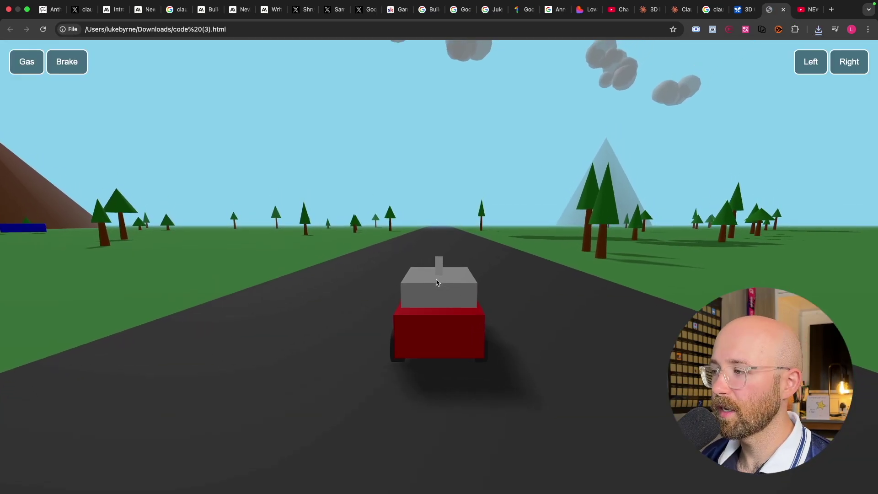
{"action": "key", "text": "Up"}
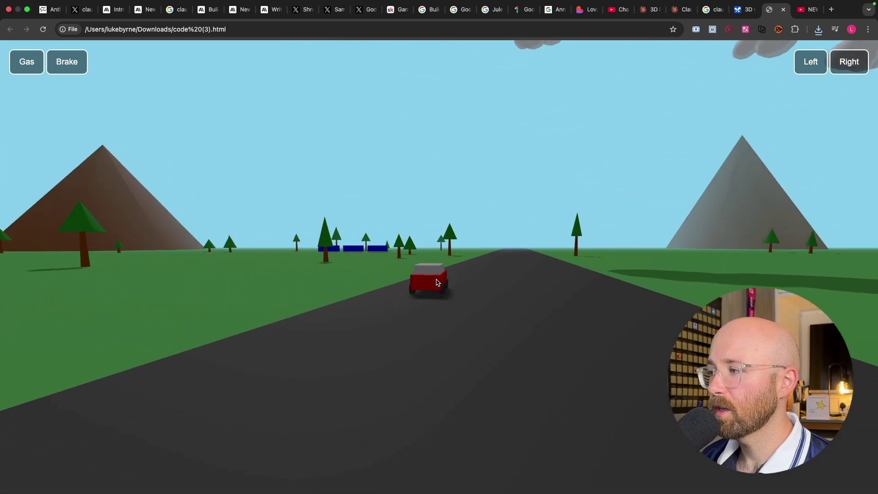
{"action": "key", "text": "Right"}
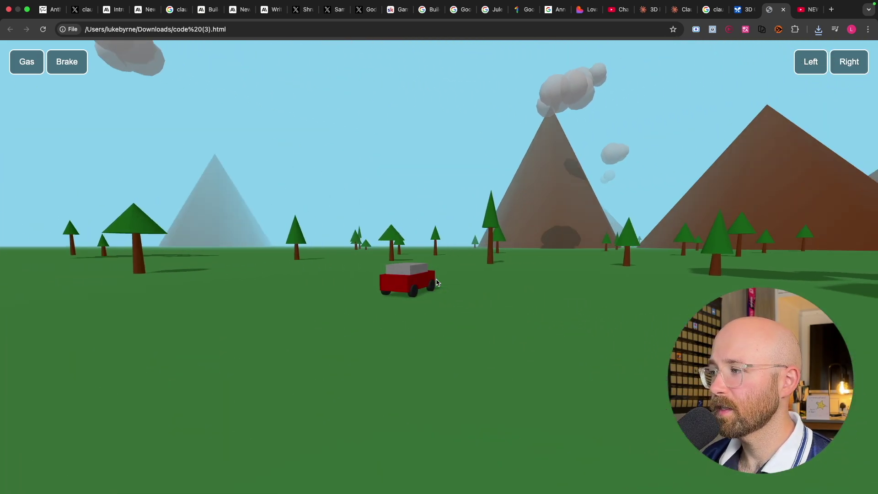
{"action": "key", "text": "Left"}
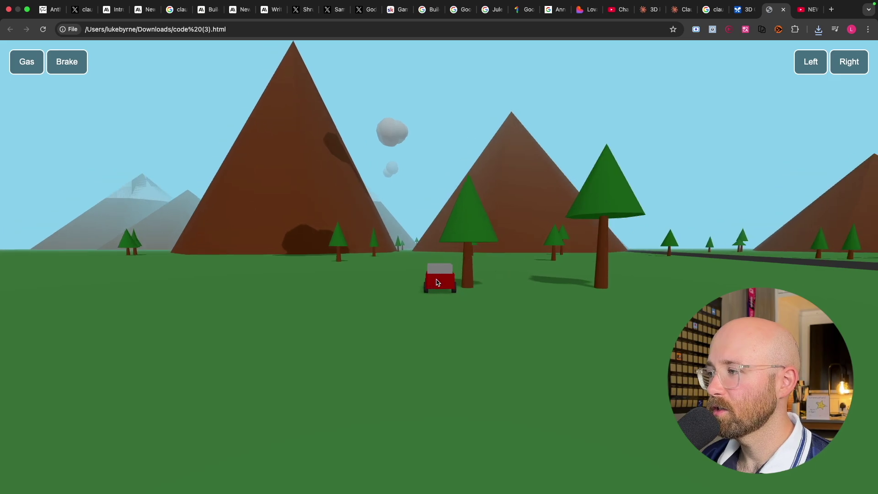
{"action": "key", "text": "Up"}
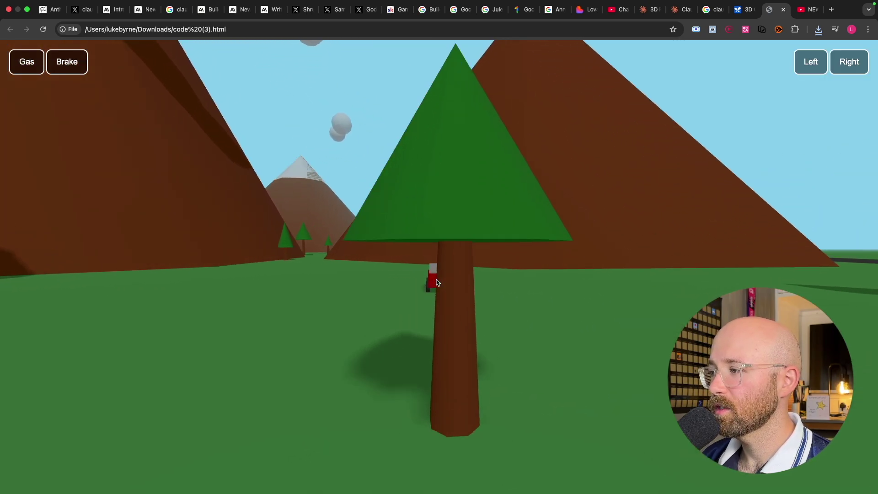
{"action": "key", "text": "Right"}
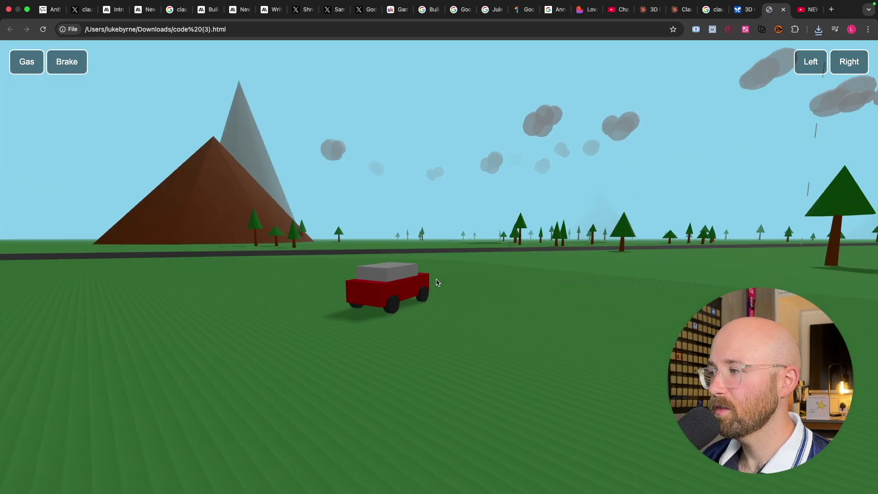
{"action": "key", "text": "Left"}
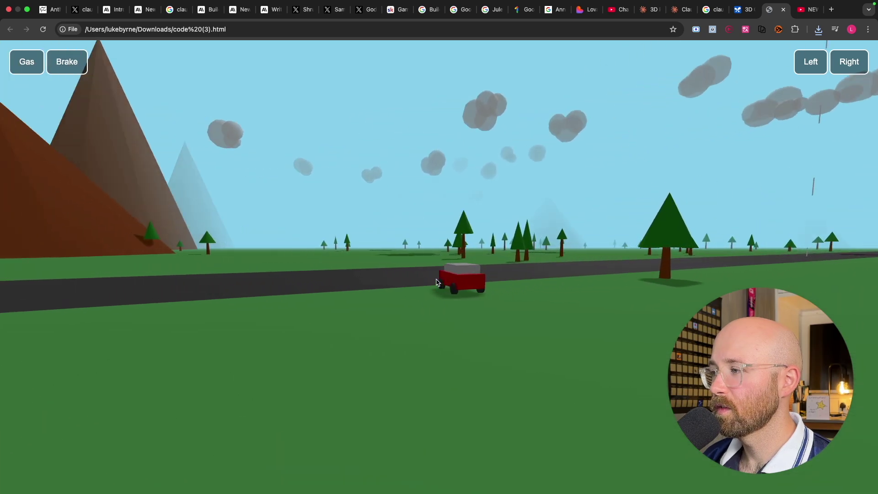
{"action": "key", "text": "Right"}
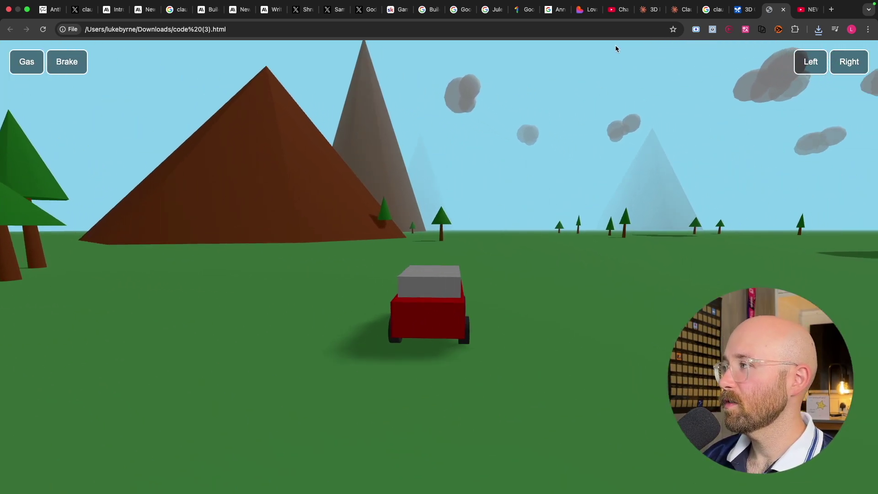
Step: Open ChatGPT from the browser and enter the Raid Shadow Legends sponsorship email prompt
{"action": "left_click", "coordinate": [677, 10]}
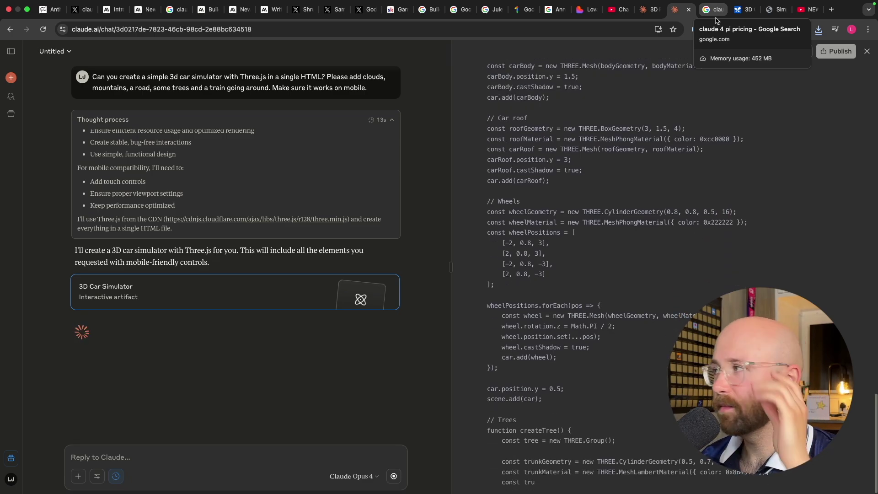
{"action": "left_click", "coordinate": [714, 10]}
{"action": "left_click", "coordinate": [605, 28]}
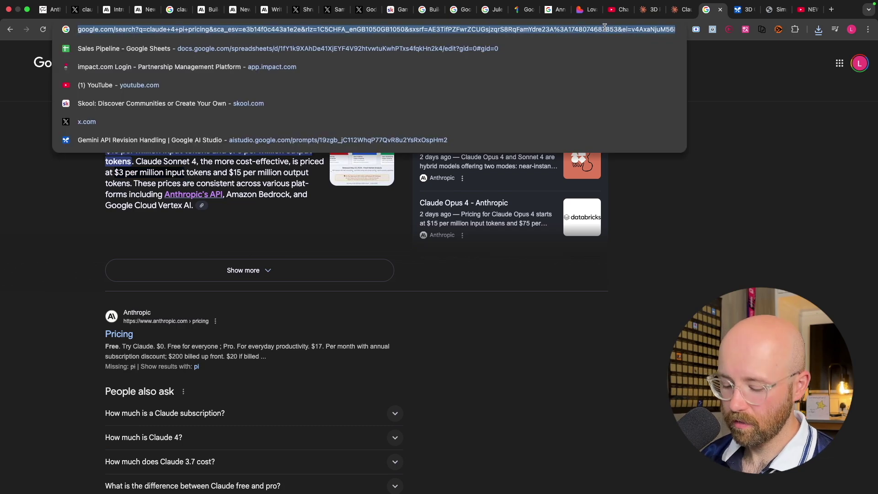
{"action": "type", "text": "chat"}
{"action": "key", "text": "Return"}
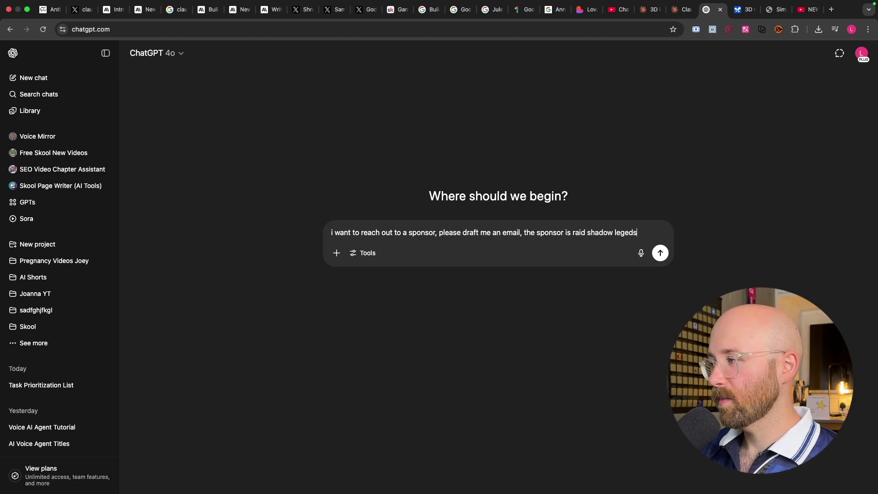
{"action": "type", "text": "s"}
{"action": "key", "text": "super+a"}
Step: Send the prompt and scroll through GPT-4o's streamed sponsorship email draft
{"action": "key", "text": "Return"}
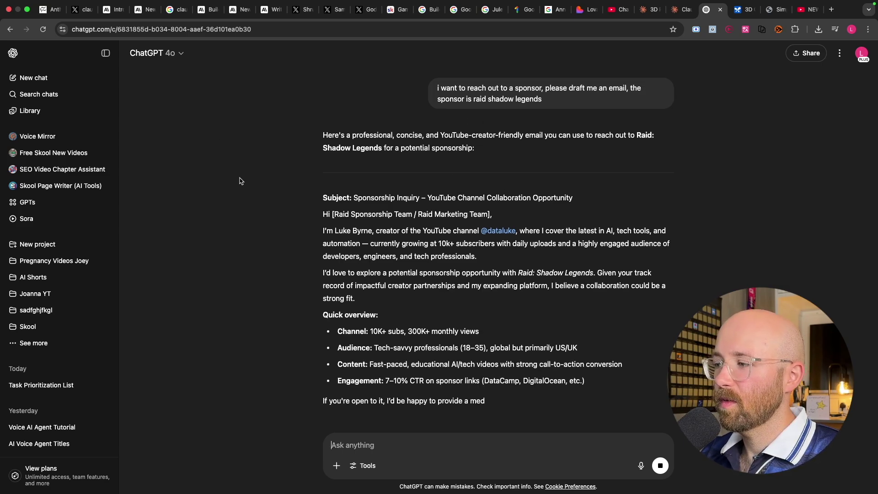
{"action": "scroll", "coordinate": [439, 293], "scroll_direction": "down", "scroll_amount": 3}
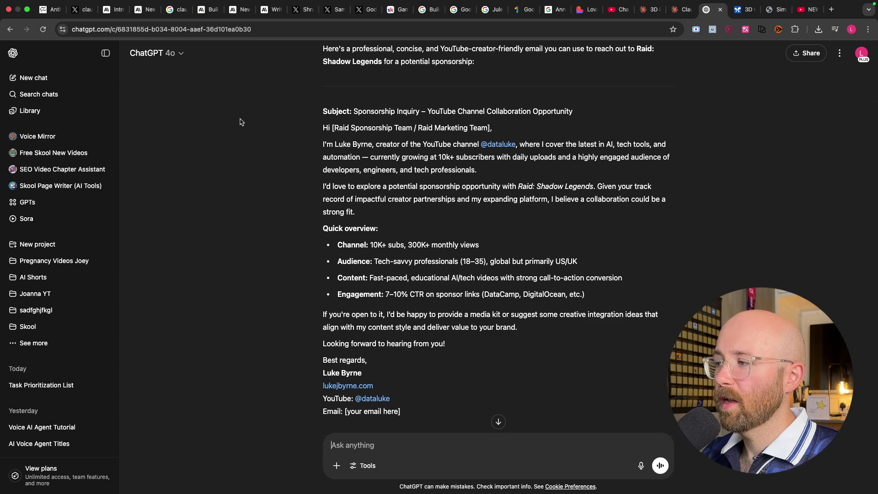
Step: Resubmit the sponsorship email prompt using GPT-4.5, then return to the Claude car simulator chat
{"action": "scroll", "coordinate": [239, 122], "scroll_direction": "up", "scroll_amount": 3}
{"action": "left_click", "coordinate": [155, 53]}
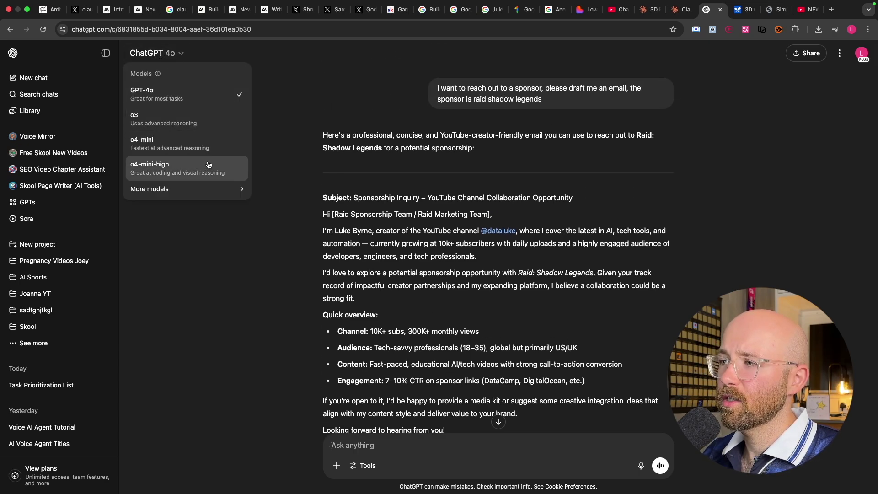
{"action": "mouse_move", "coordinate": [197, 198]}
{"action": "left_click", "coordinate": [300, 195]}
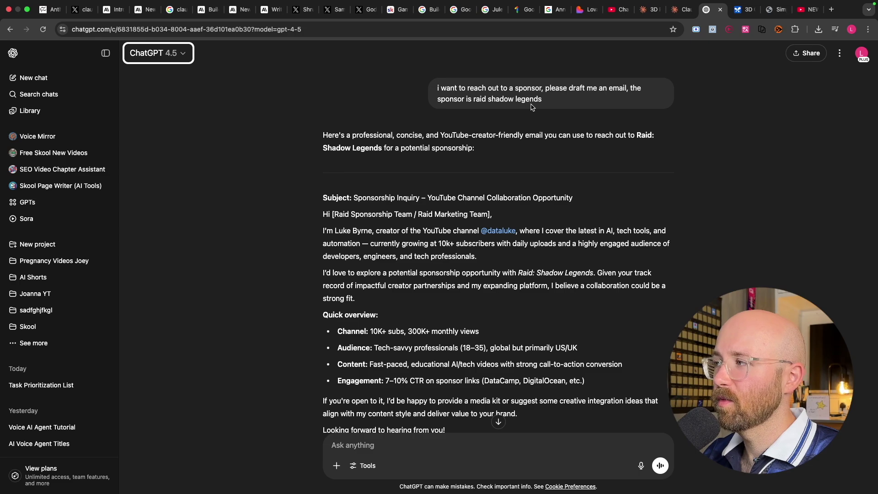
{"action": "left_click", "coordinate": [666, 118]}
{"action": "left_click", "coordinate": [652, 119]}
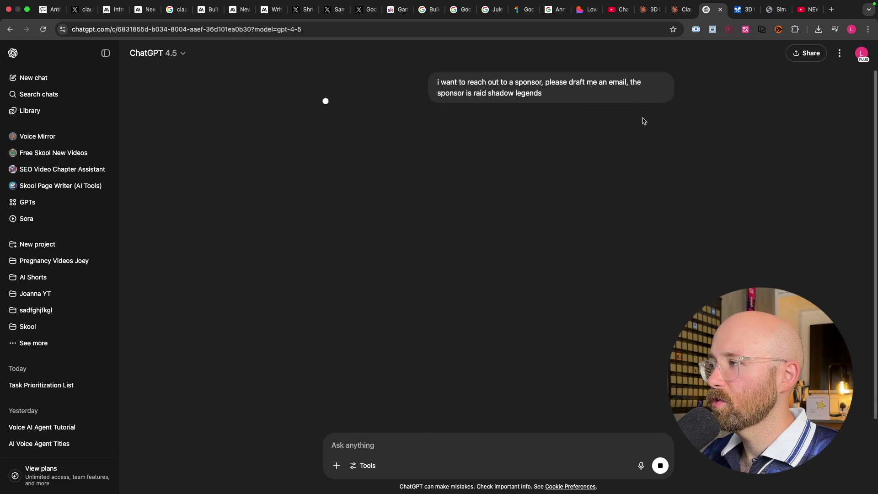
{"action": "left_click", "coordinate": [682, 9]}
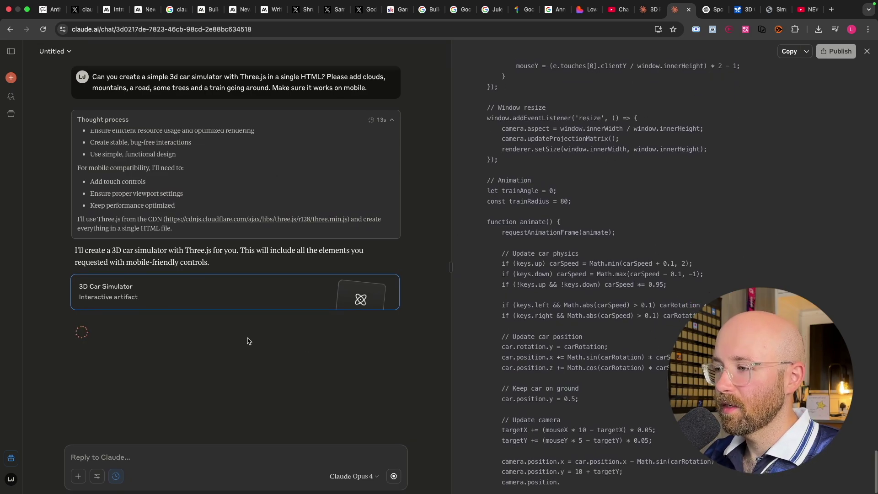
Step: Read through the body paragraphs of GPT-4.5's Raid Sponsor Email in the ChatGPT canvas
{"action": "left_click", "coordinate": [706, 10]}
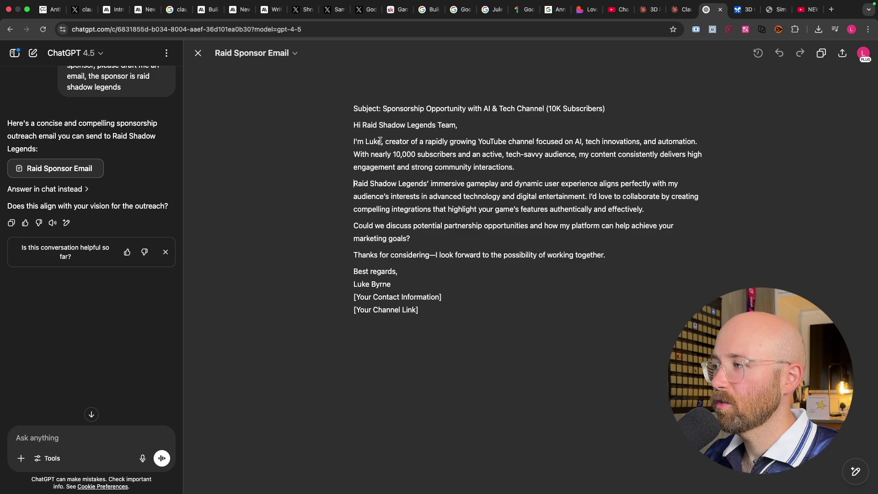
{"action": "left_click_drag", "start_coordinate": [384, 141], "coordinate": [401, 182]}
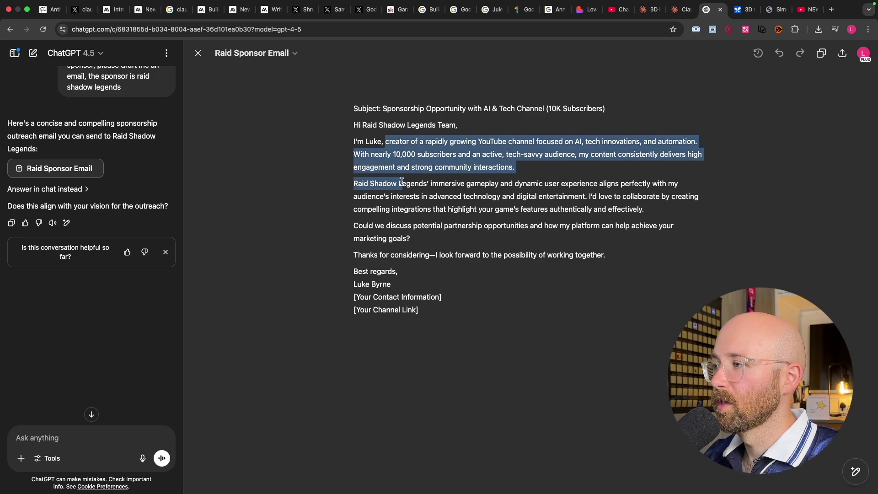
{"action": "mouse_move", "coordinate": [504, 184]}
{"action": "left_mouse_down"}
{"action": "mouse_move", "coordinate": [583, 184]}
{"action": "mouse_move", "coordinate": [432, 210]}
{"action": "mouse_move", "coordinate": [495, 192]}
{"action": "left_mouse_up"}
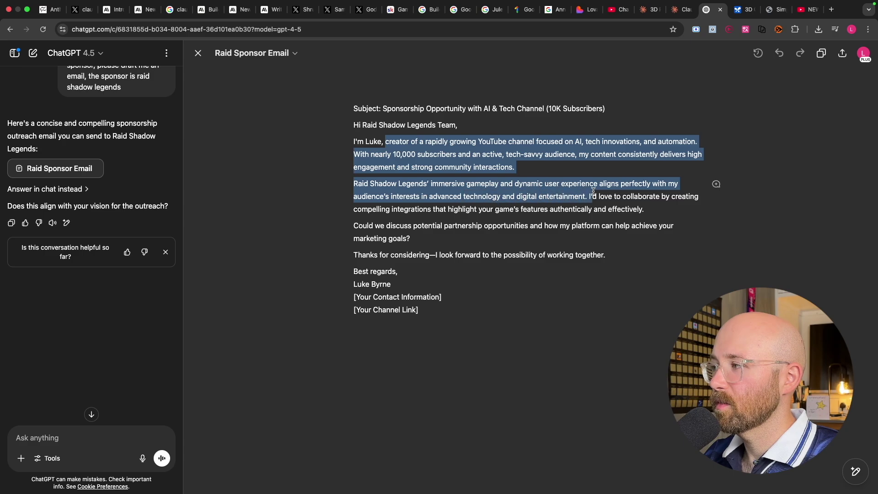
{"action": "left_click_drag", "start_coordinate": [641, 194], "coordinate": [423, 209]}
{"action": "left_click_drag", "start_coordinate": [520, 207], "coordinate": [360, 243]}
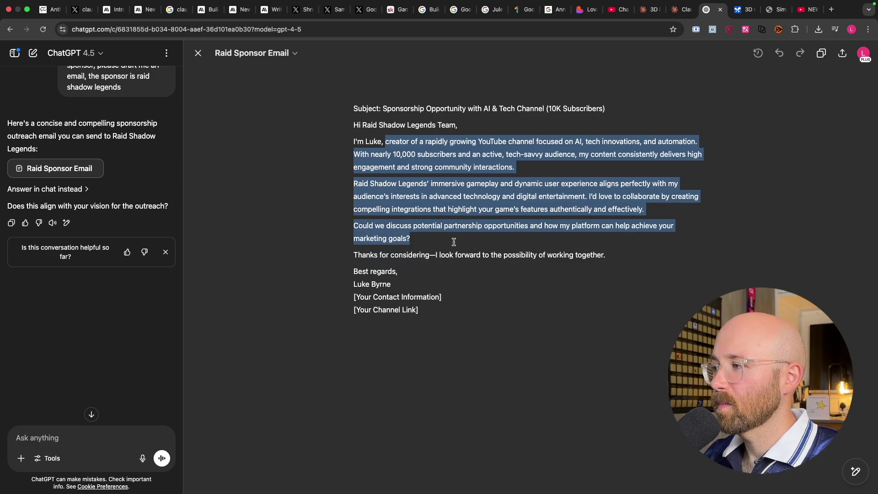
{"action": "left_click_drag", "start_coordinate": [454, 241], "coordinate": [481, 256]}
{"action": "left_click", "coordinate": [635, 292]}
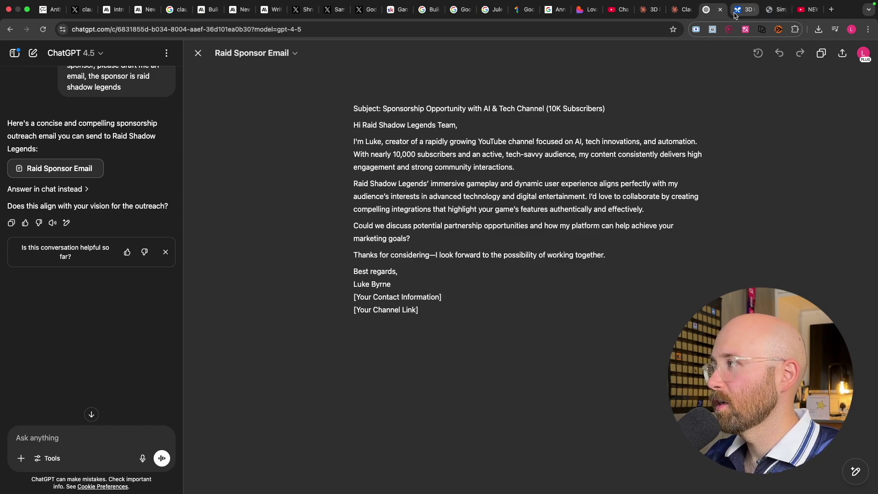
Step: Test-drive the red car in Claude's 3D car simulator preview with the arrow keys
{"action": "left_click", "coordinate": [681, 9]}
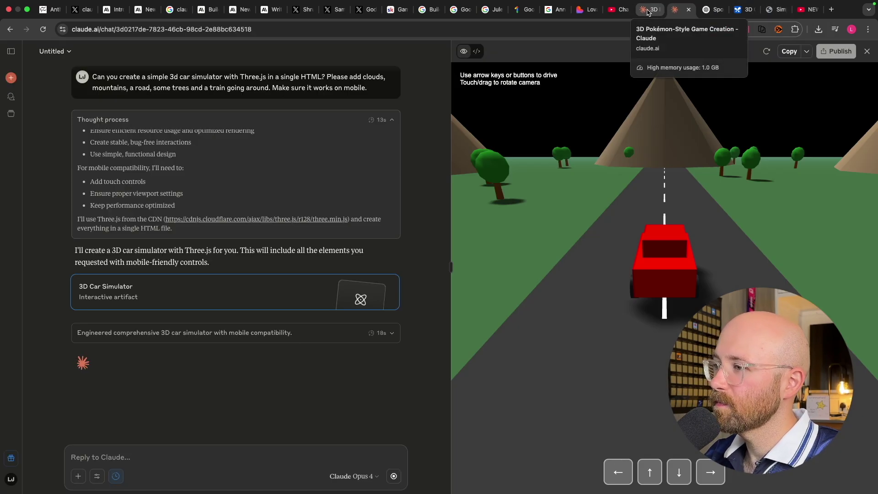
{"action": "key", "text": "Right"}
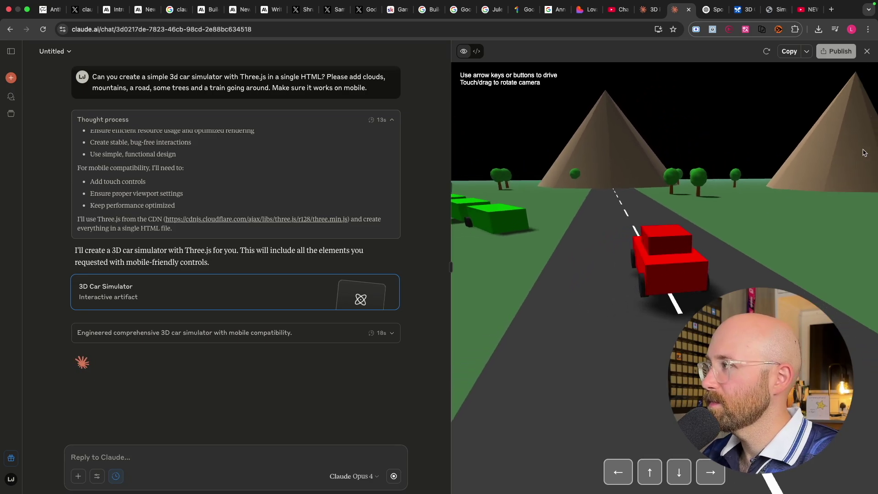
{"action": "key", "text": "Right"}
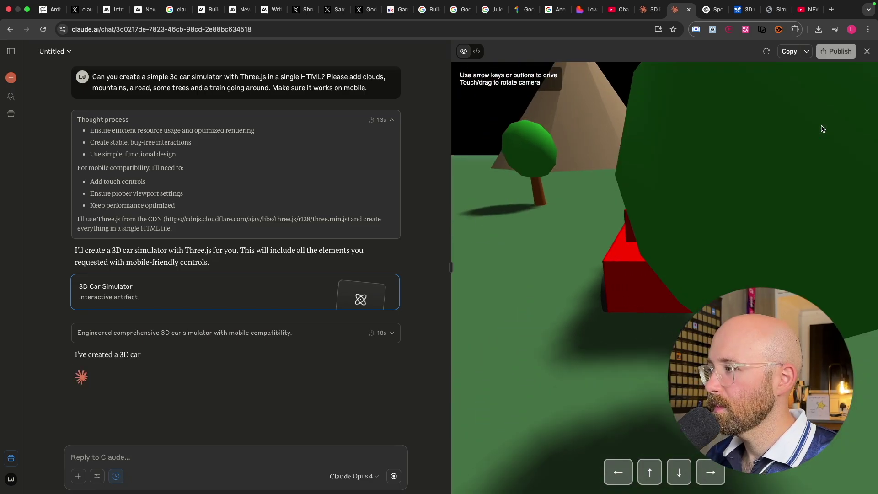
{"action": "key", "text": "Right"}
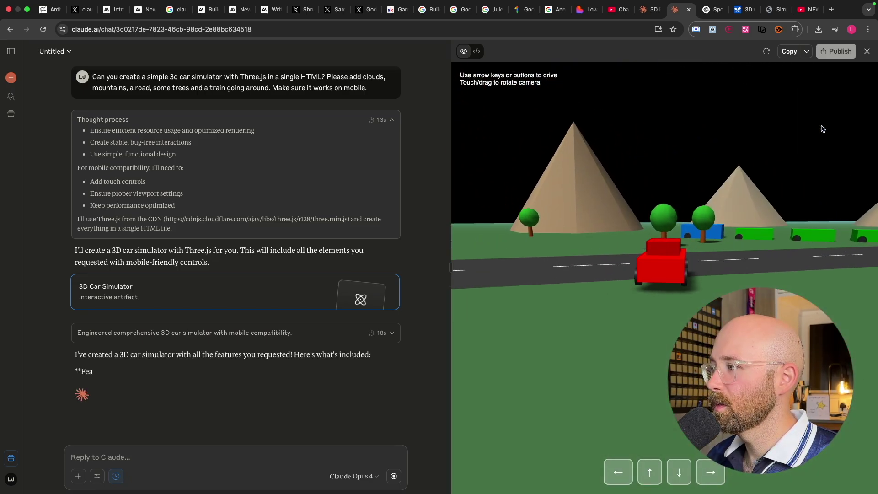
{"action": "key", "text": "Up"}
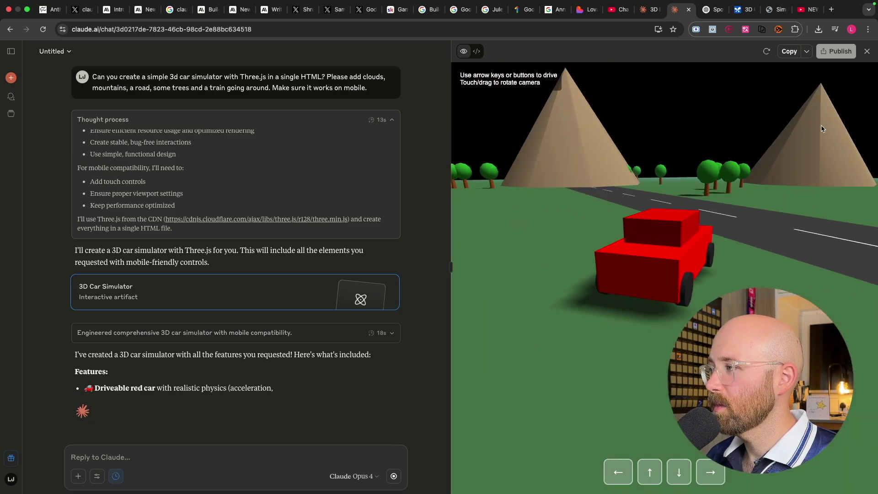
{"action": "key", "text": "Right"}
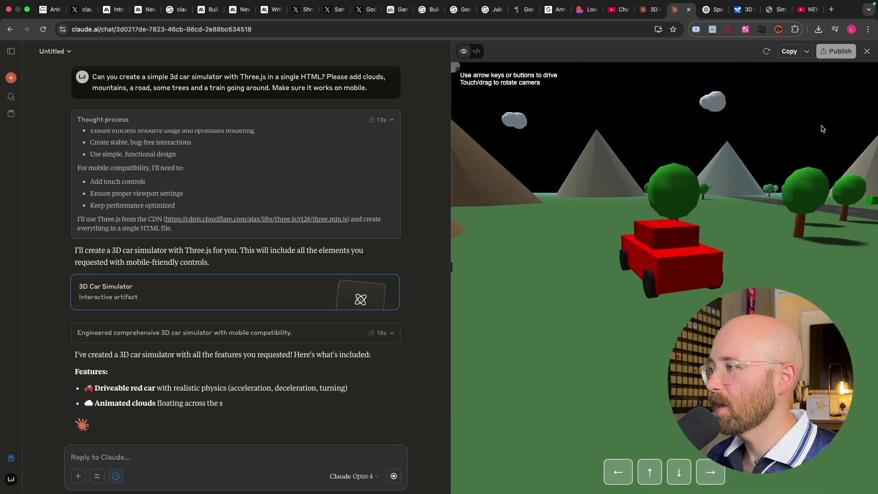
{"action": "key", "text": "Up"}
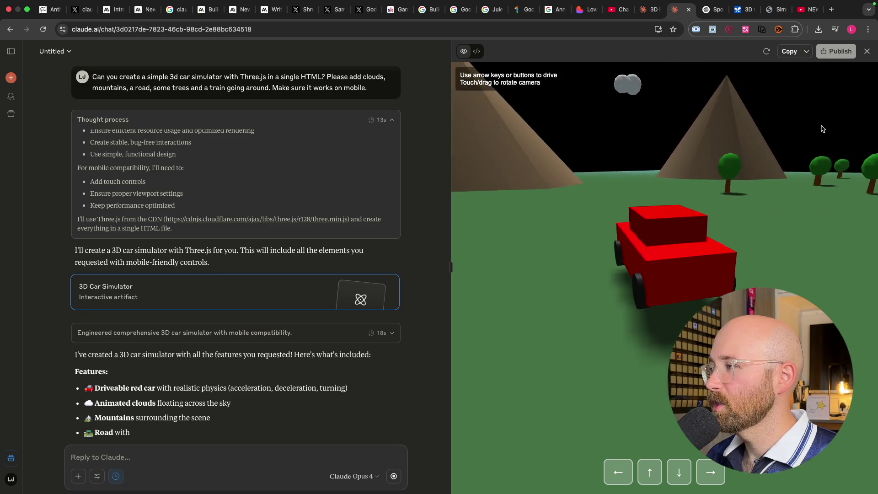
{"action": "key", "text": "Right"}
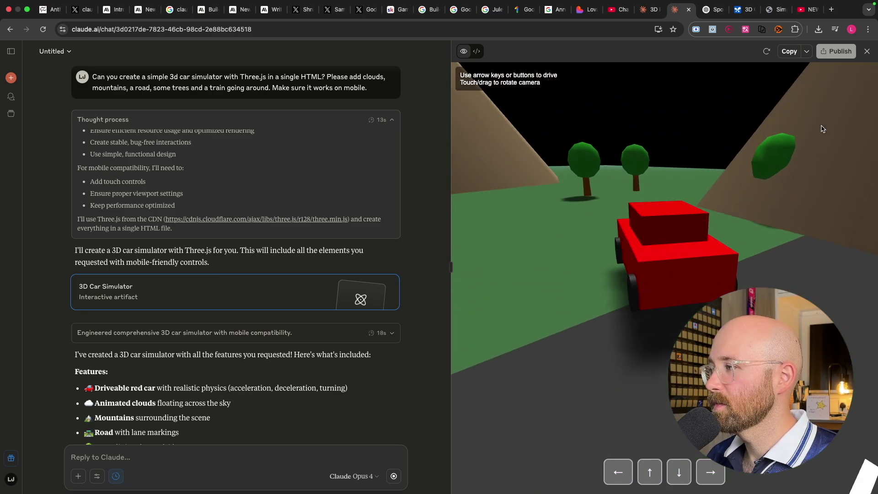
{"action": "key", "text": "Right"}
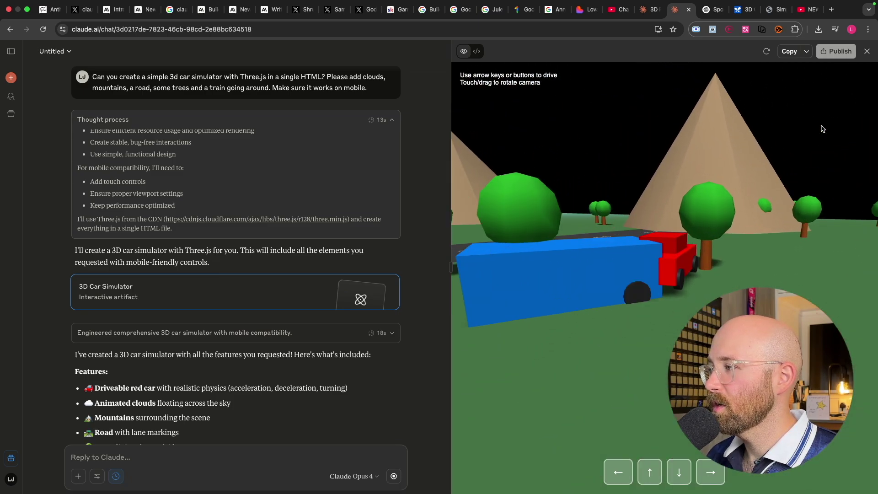
{"action": "key", "text": "Up"}
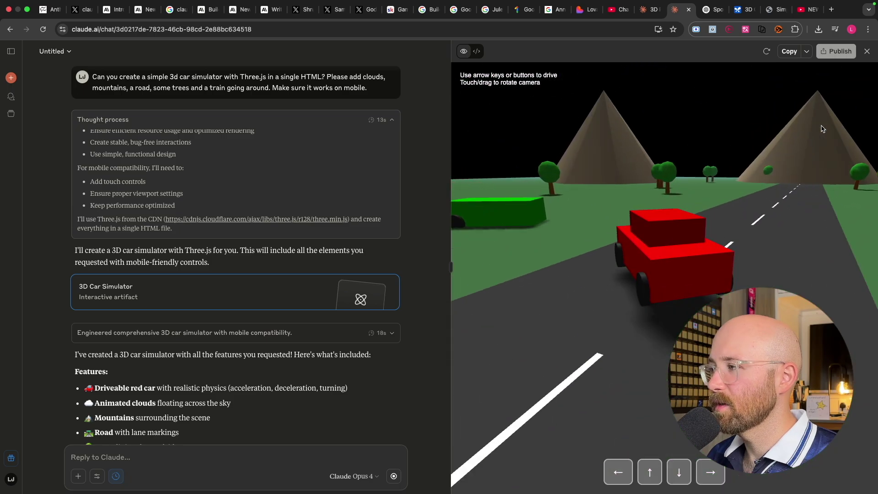
{"action": "key", "text": "Right"}
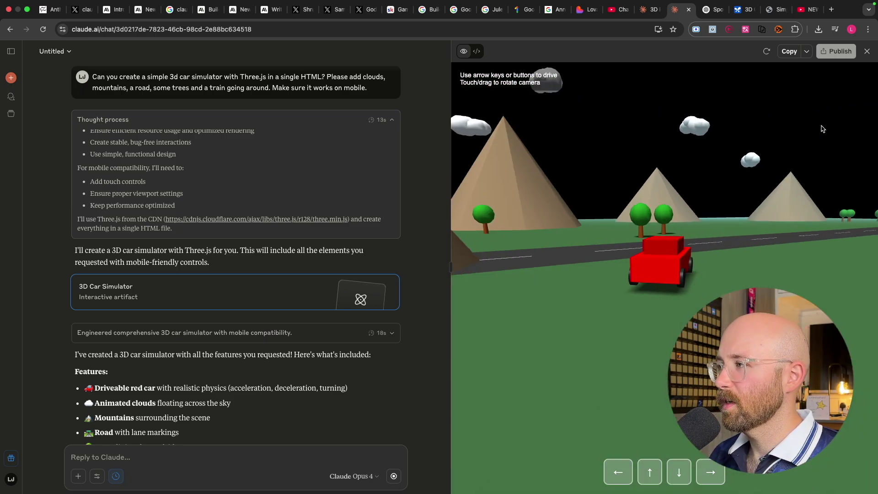
{"action": "key", "text": "Left"}
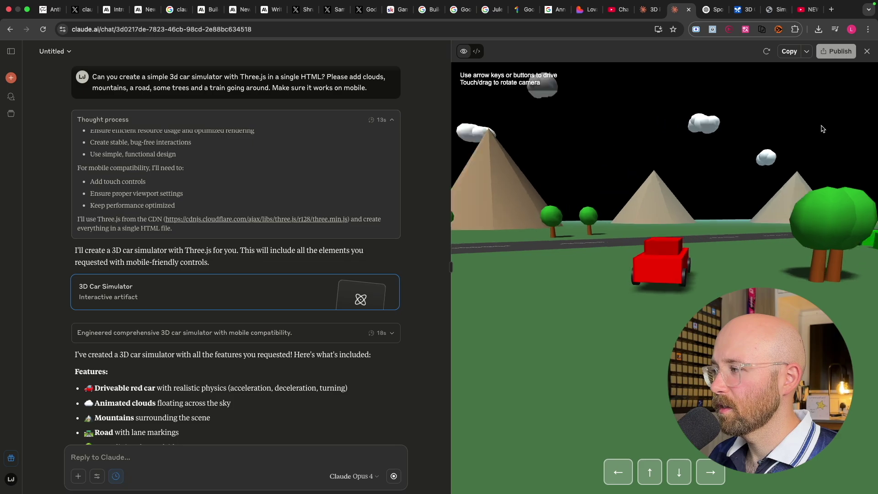
{"action": "key", "text": "Left"}
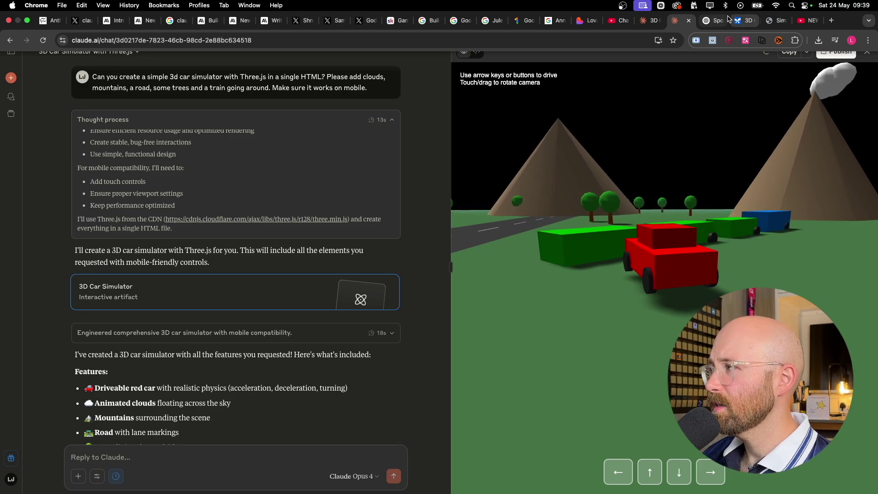
Step: Back in ChatGPT, select the original sponsorship prompt text from the first message
{"action": "left_click", "coordinate": [714, 21]}
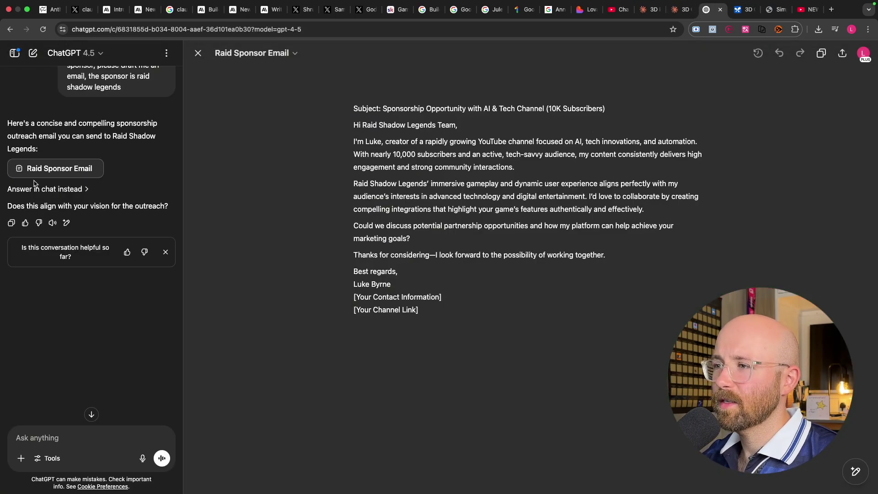
{"action": "scroll", "coordinate": [75, 172], "scroll_direction": "up", "scroll_amount": 1}
{"action": "left_click_drag", "start_coordinate": [125, 120], "coordinate": [59, 81]}
{"action": "key", "text": "super+c"}
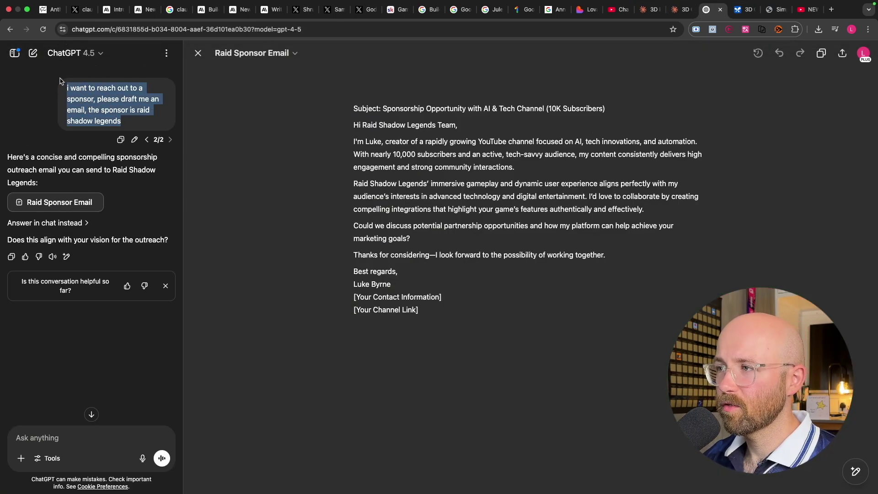
Step: Start a new Claude chat and paste in the sponsorship email prompt
{"action": "left_click", "coordinate": [647, 9]}
{"action": "left_click", "coordinate": [10, 78]}
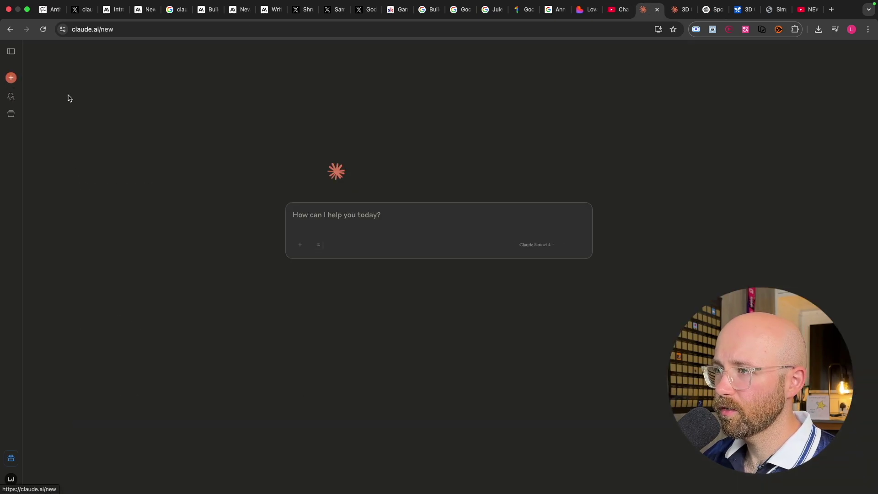
{"action": "key", "text": "super+v"}
Step: Use Claude Sonnet 4 with the tools options set, and send the sponsorship request
{"action": "left_click", "coordinate": [523, 249]}
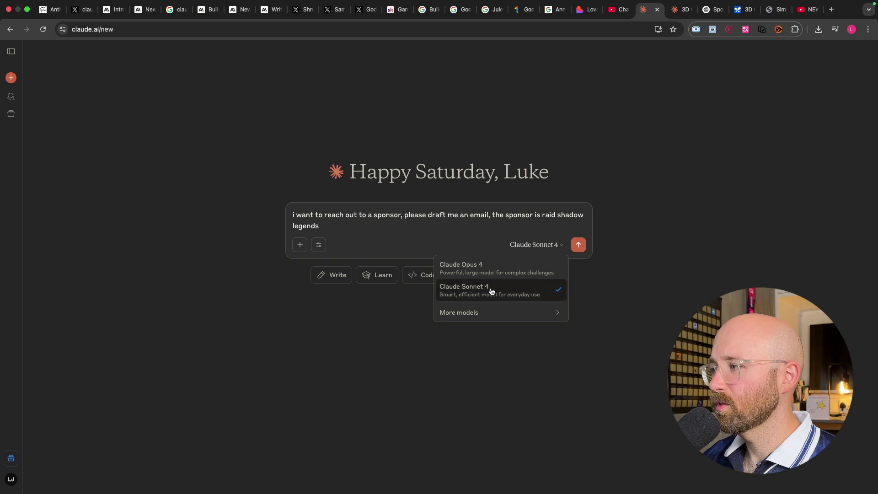
{"action": "left_click", "coordinate": [481, 292]}
{"action": "left_click", "coordinate": [320, 247]}
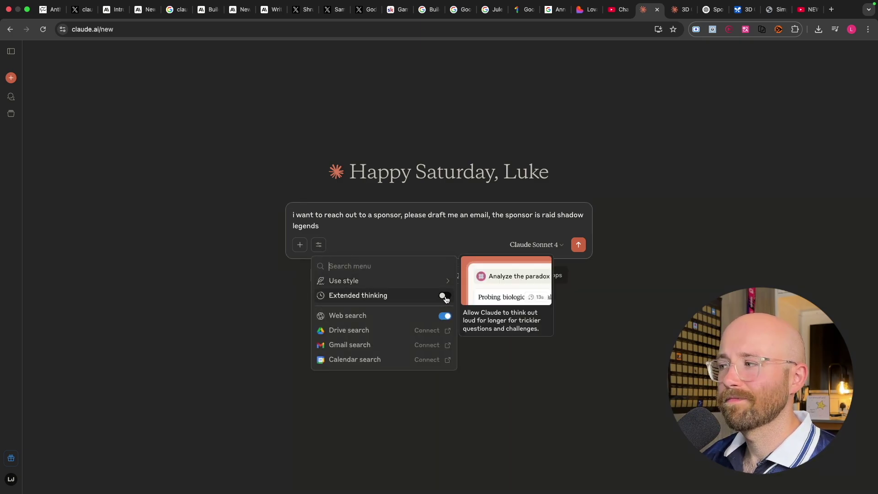
{"action": "key", "text": "Escape"}
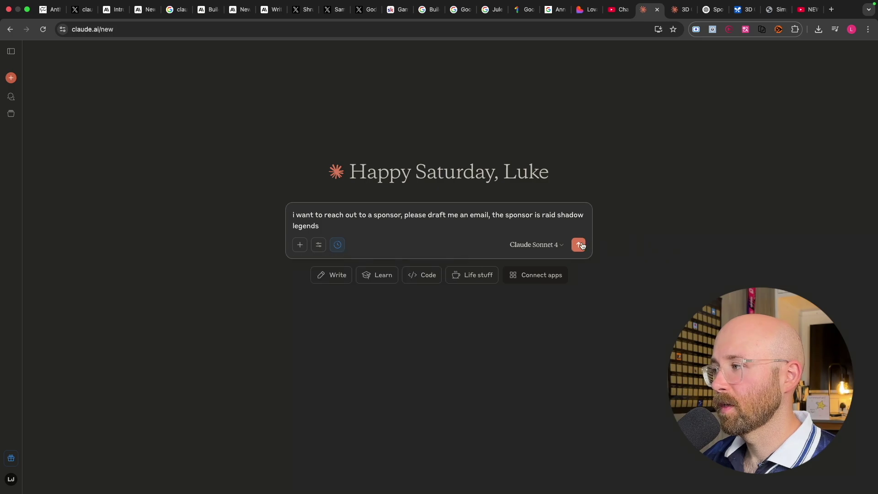
{"action": "left_click", "coordinate": [579, 245]}
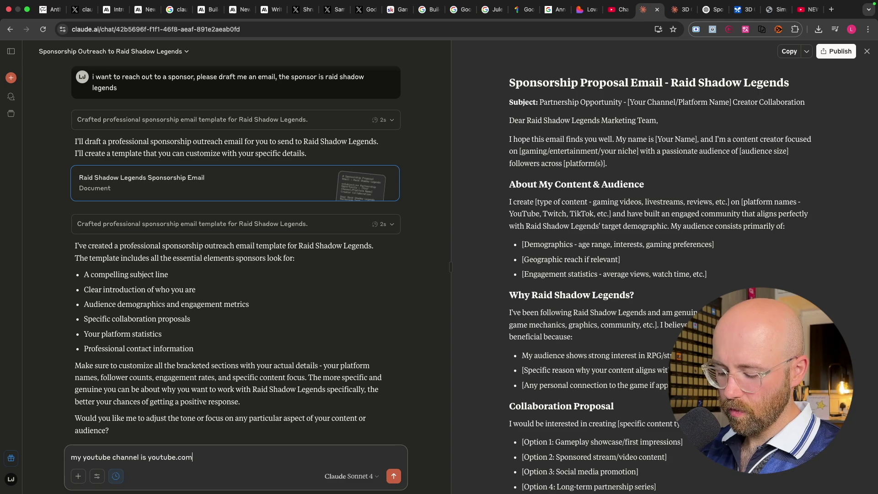
Step: Send the YouTube channel address, then inspect Claude's search sources and thought process
{"action": "type", "text": "uke"}
{"action": "key", "text": "Return"}
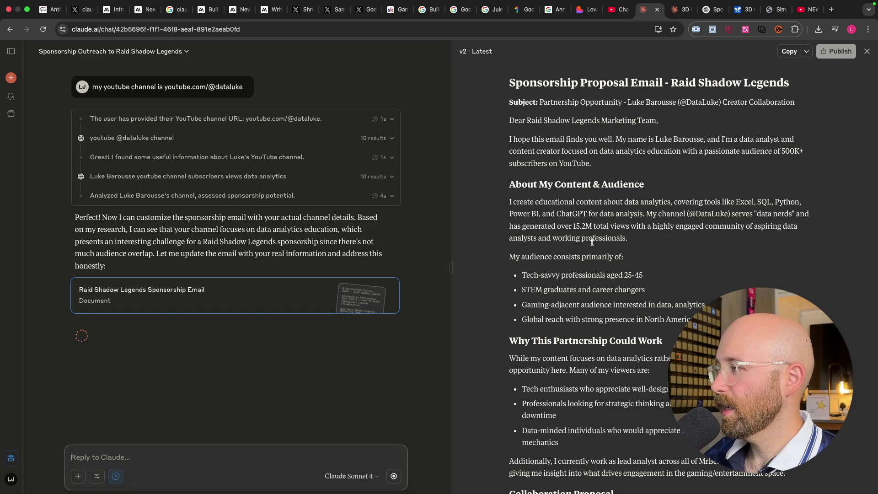
{"action": "left_click", "coordinate": [387, 145]}
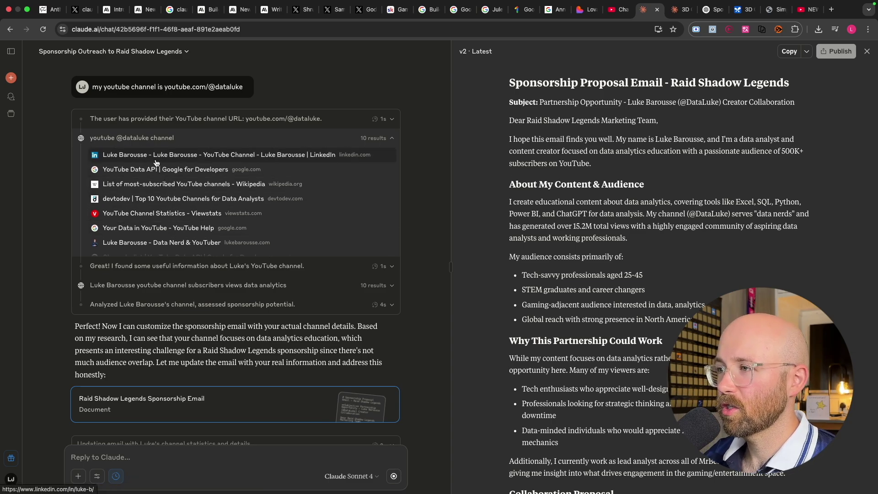
{"action": "left_click", "coordinate": [261, 127]}
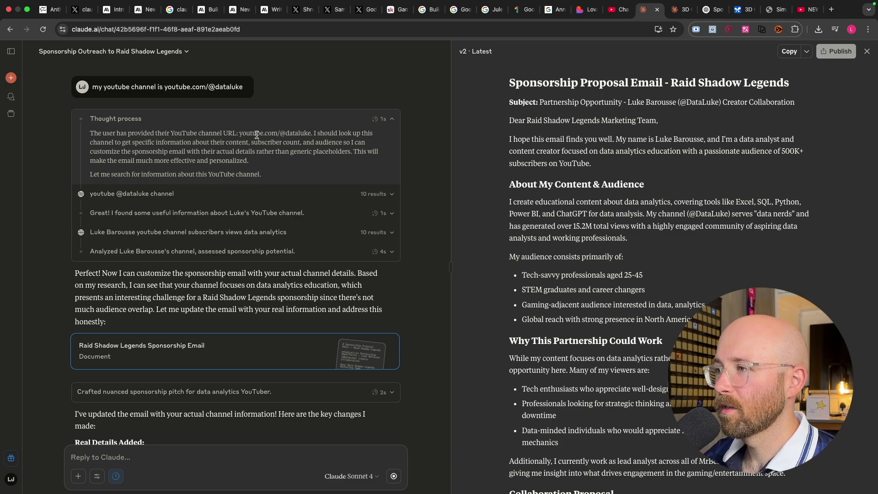
{"action": "left_click", "coordinate": [304, 215]}
{"action": "left_click", "coordinate": [316, 221]}
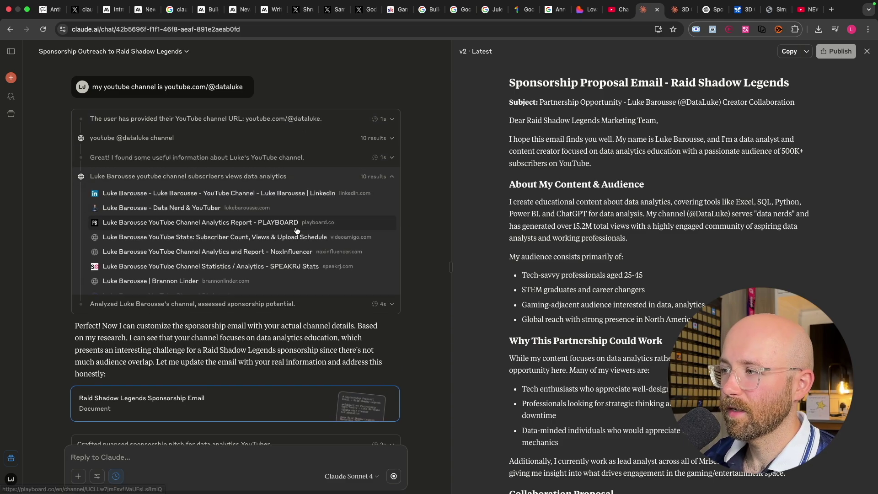
{"action": "left_click", "coordinate": [262, 177]}
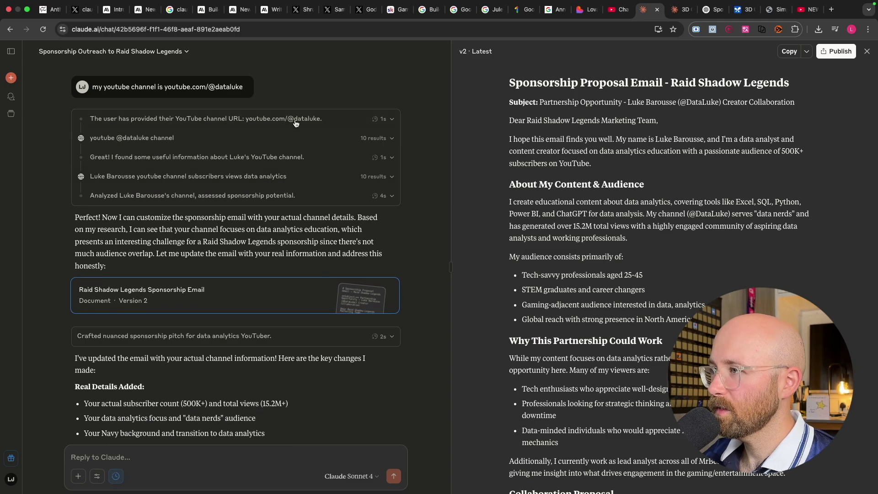
Step: Load the channel's YouTube home page via address bar suggestions to check its 10.2K subscribers
{"action": "left_click", "coordinate": [624, 11]}
{"action": "left_click", "coordinate": [575, 28]}
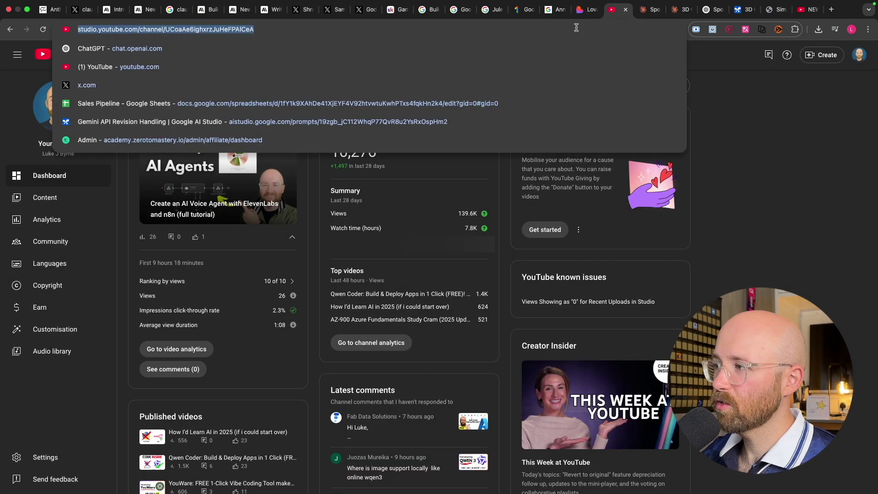
{"action": "type", "text": "youtube.com"}
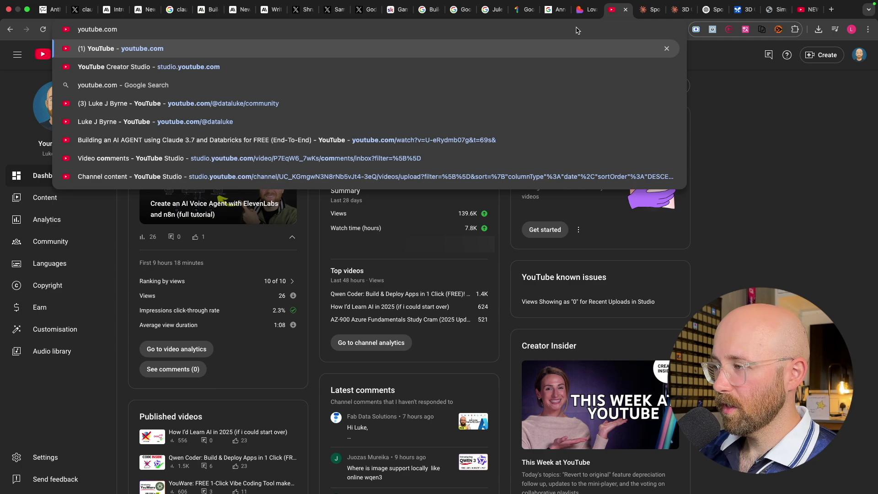
{"action": "key", "text": "Down"}
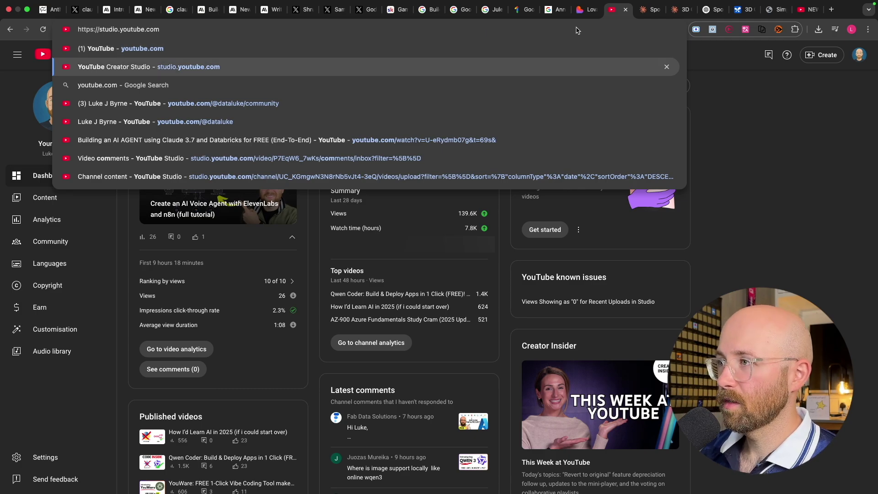
{"action": "key", "text": "Down"}
{"action": "key", "text": "Down"}
{"action": "key", "text": "alt+BackSpace"}
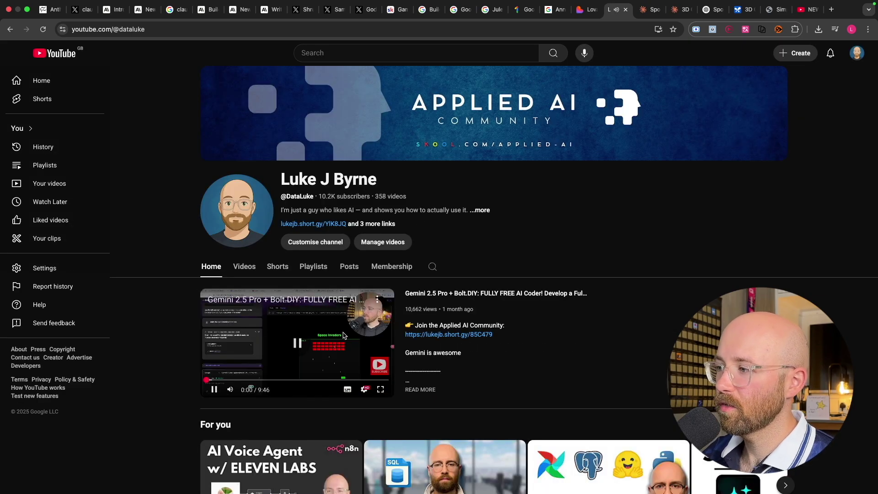
{"action": "left_click", "coordinate": [649, 9]}
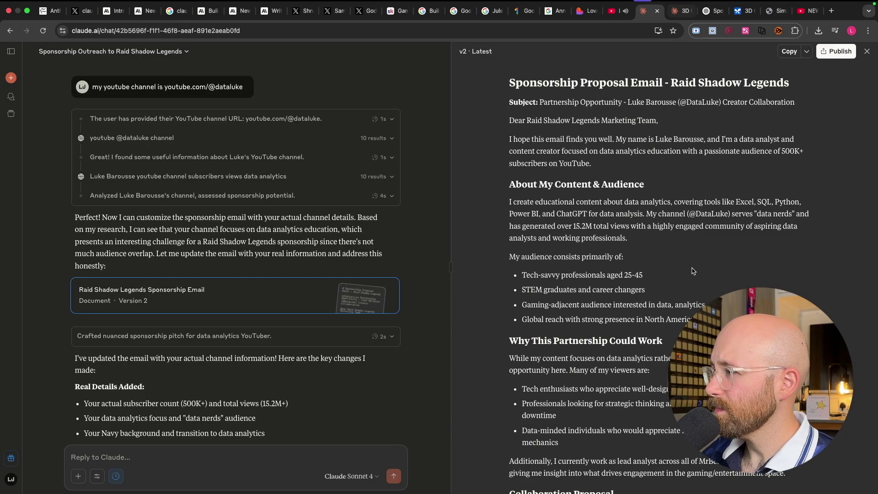
{"action": "scroll", "coordinate": [648, 342], "scroll_direction": "down", "scroll_amount": 5}
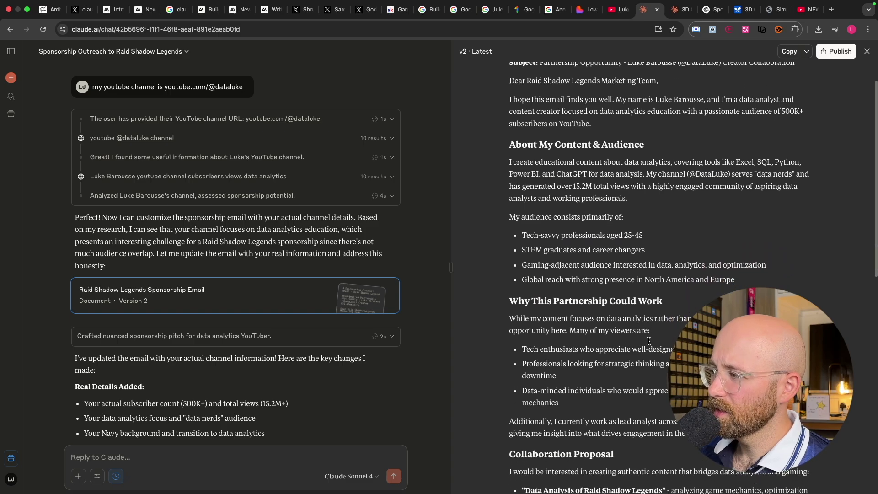
{"action": "scroll", "coordinate": [585, 309], "scroll_direction": "down", "scroll_amount": 10}
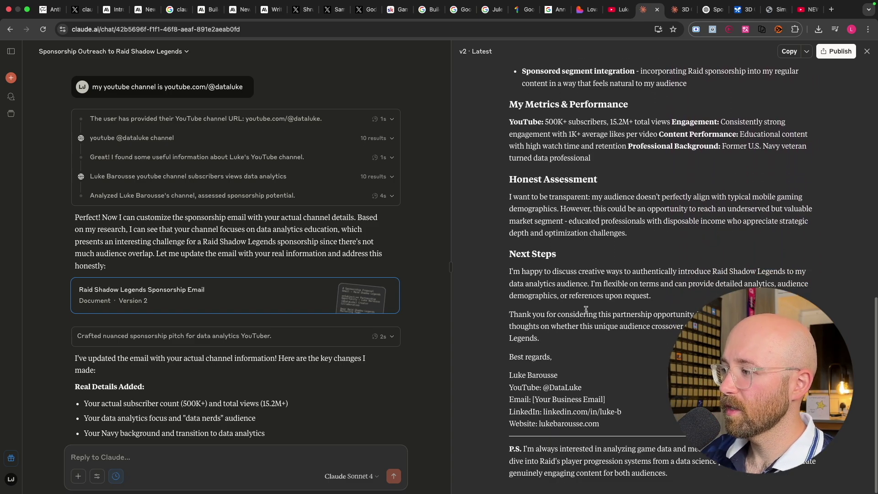
{"action": "scroll", "coordinate": [589, 300], "scroll_direction": "up", "scroll_amount": 12}
{"action": "scroll", "coordinate": [593, 290], "scroll_direction": "up", "scroll_amount": 2}
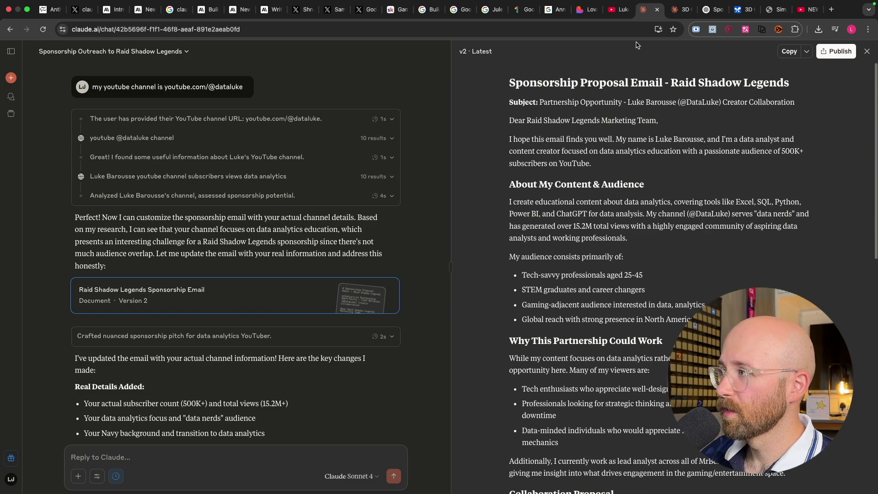
Step: Drive the red car around the field and onto the road in Claude's 3D Car Simulator preview
{"action": "left_click", "coordinate": [686, 10]}
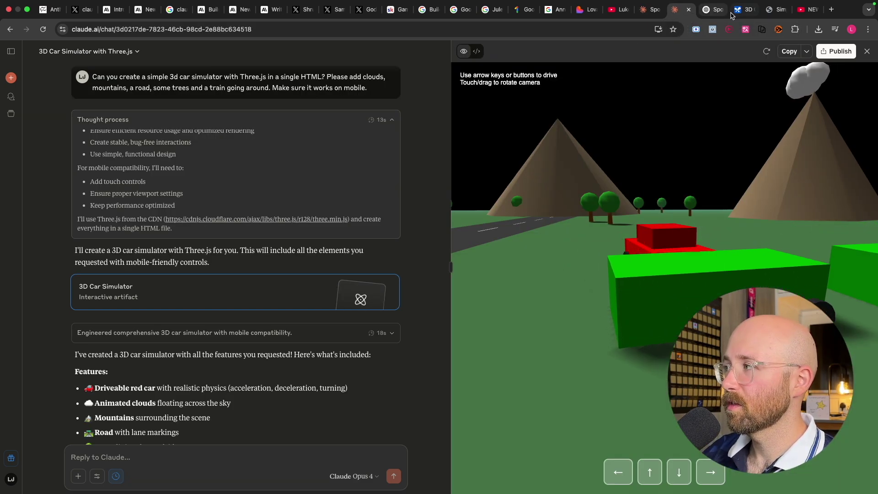
{"action": "key", "text": "Left"}
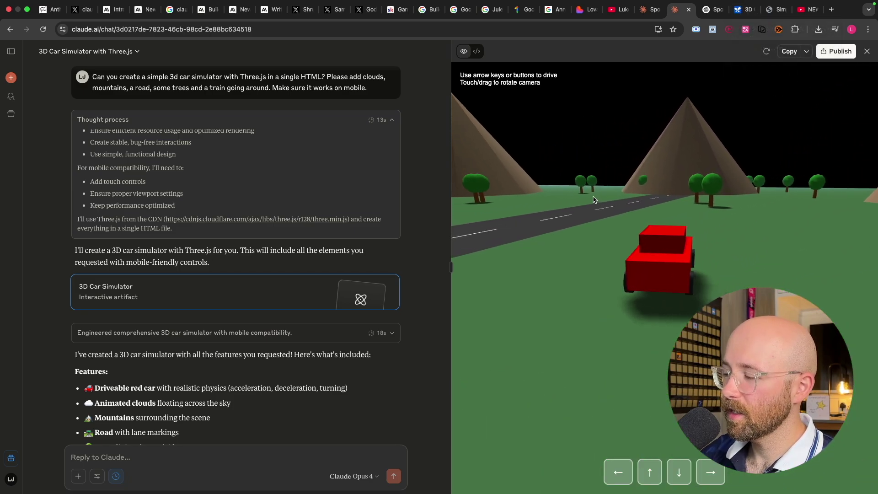
{"action": "key", "text": "Left"}
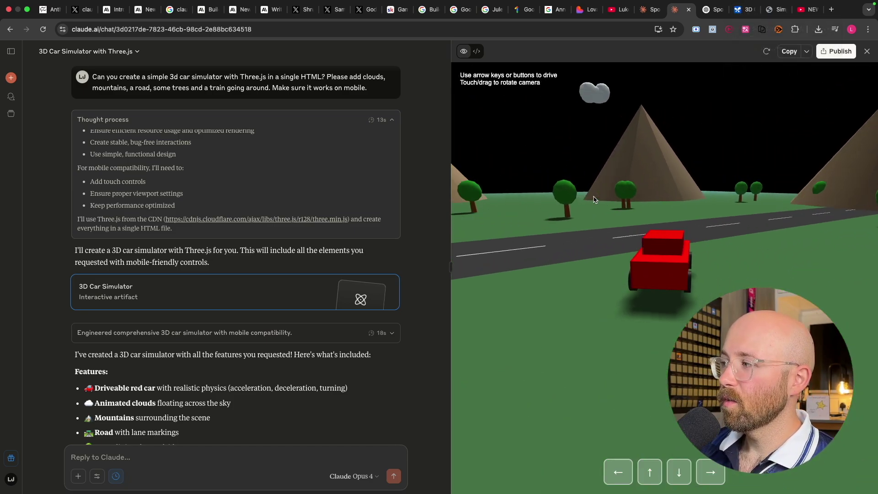
{"action": "key", "text": "Left"}
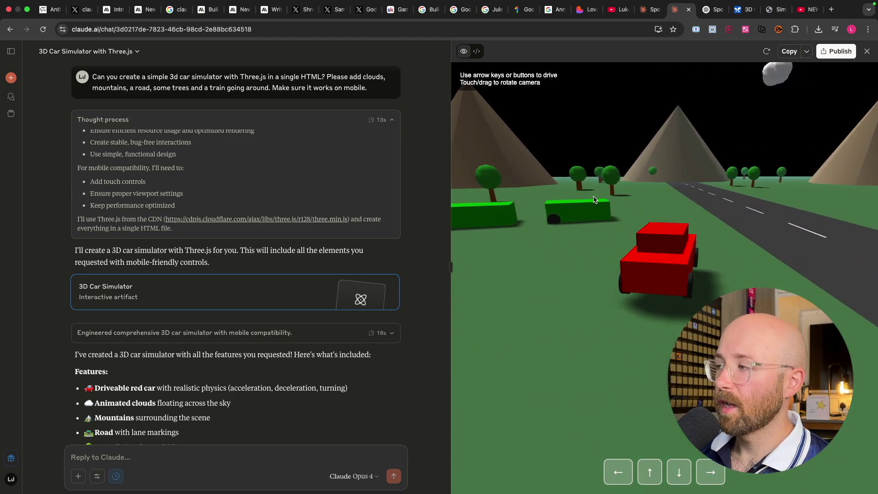
{"action": "key", "text": "Left"}
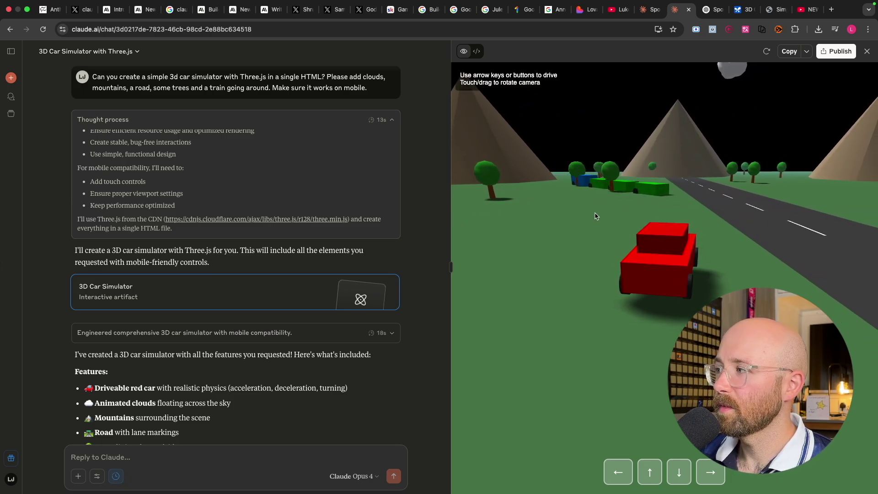
{"action": "key", "text": "Right"}
{"action": "key", "text": "Up"}
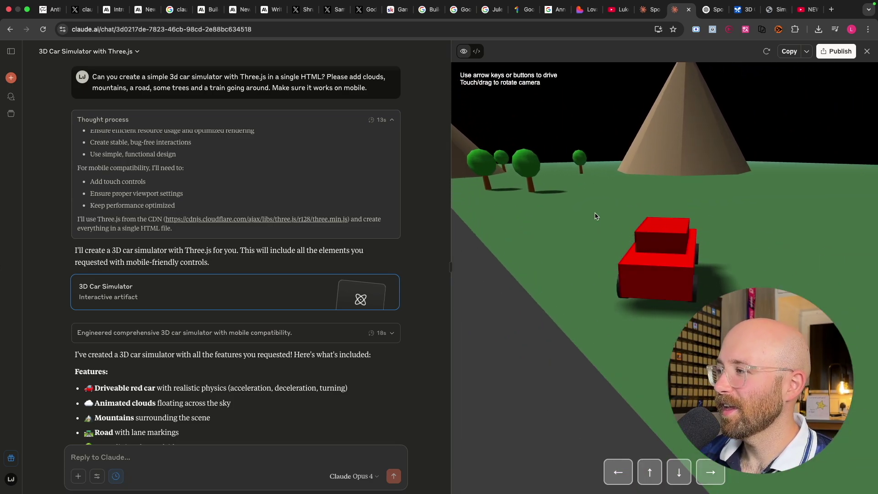
{"action": "key", "text": "Right"}
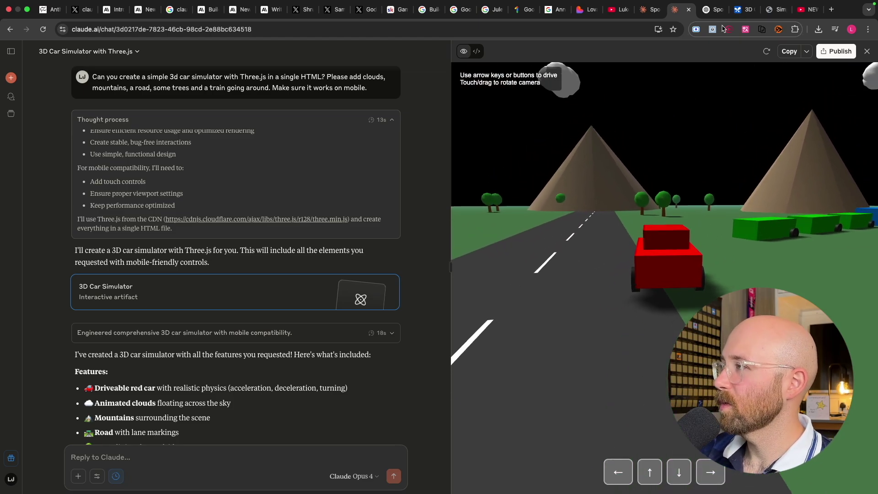
{"action": "key", "text": "ctrl+Tab"}
{"action": "key", "text": "ctrl+Tab"}
{"action": "key", "text": "ctrl+Tab"}
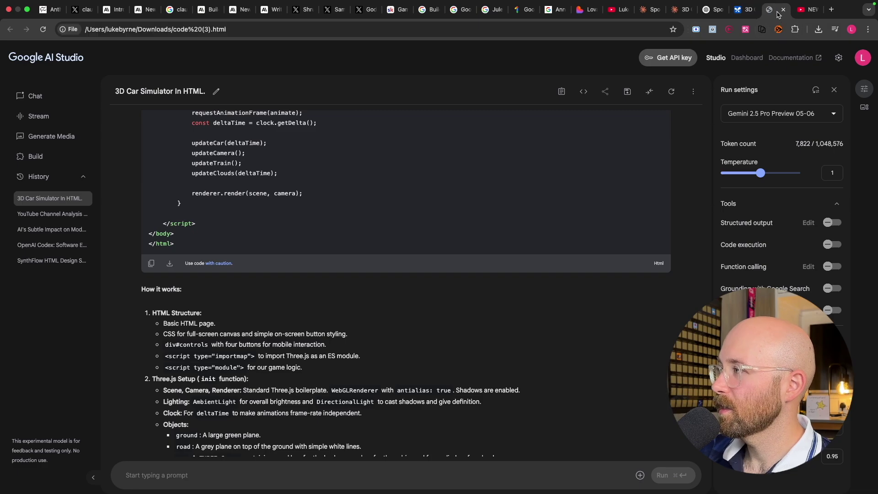
Step: Drive the car in the locally saved Gemini HTML game, then return to Claude's simulator chat
{"action": "key", "text": "Right"}
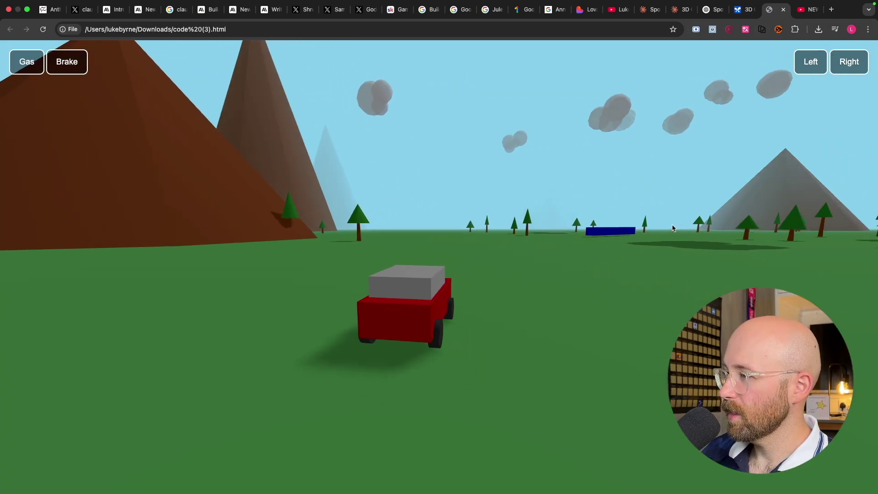
{"action": "key", "text": "Up"}
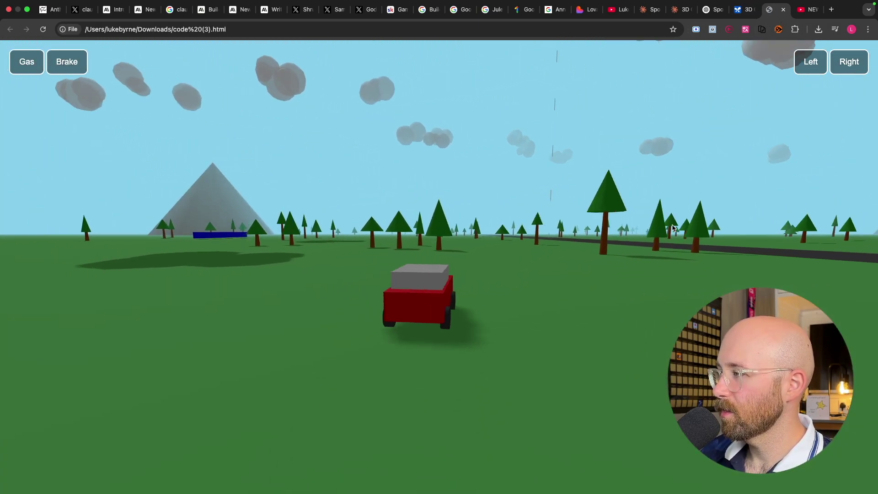
{"action": "key", "text": "Right"}
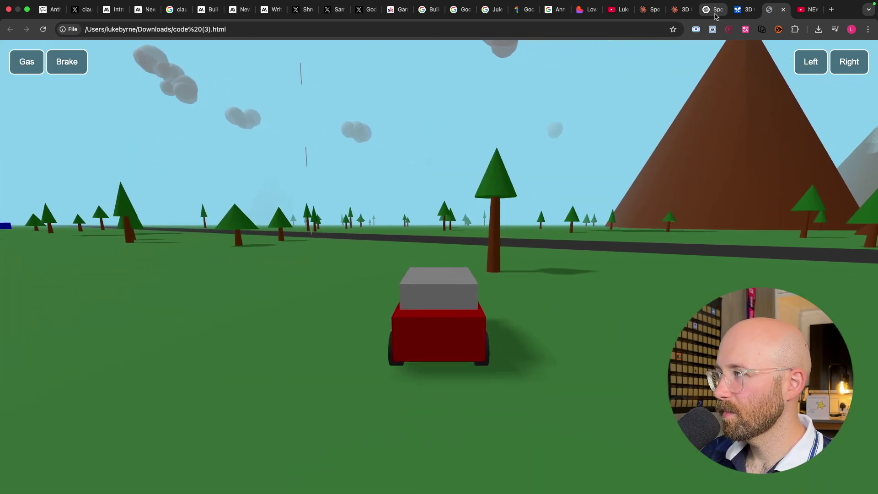
{"action": "left_click", "coordinate": [681, 9]}
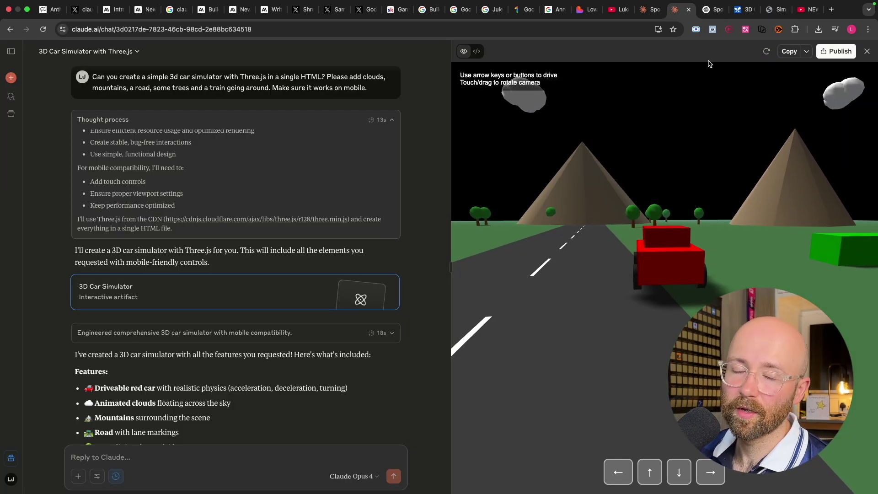
{"action": "left_click", "coordinate": [826, 77]}
{"action": "key", "text": "Right"}
{"action": "mouse_move", "coordinate": [736, 7]}
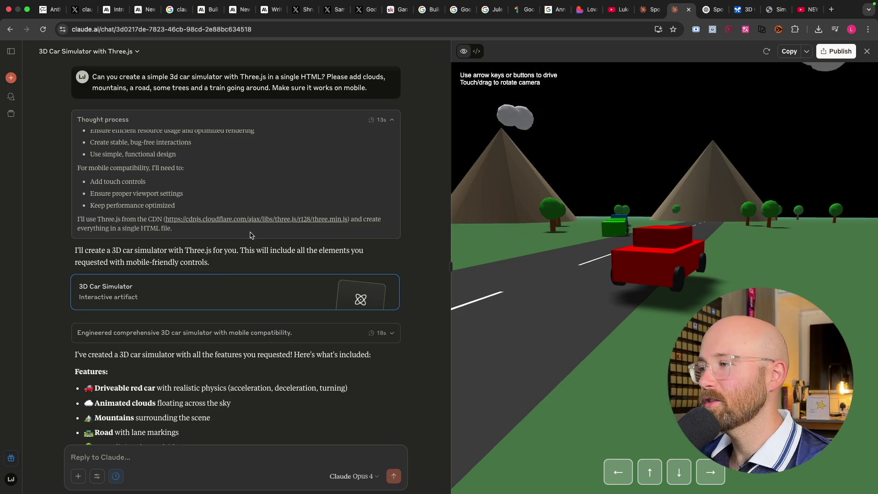
{"action": "left_click_drag", "start_coordinate": [235, 263], "coordinate": [59, 124]}
{"action": "left_click", "coordinate": [58, 113]}
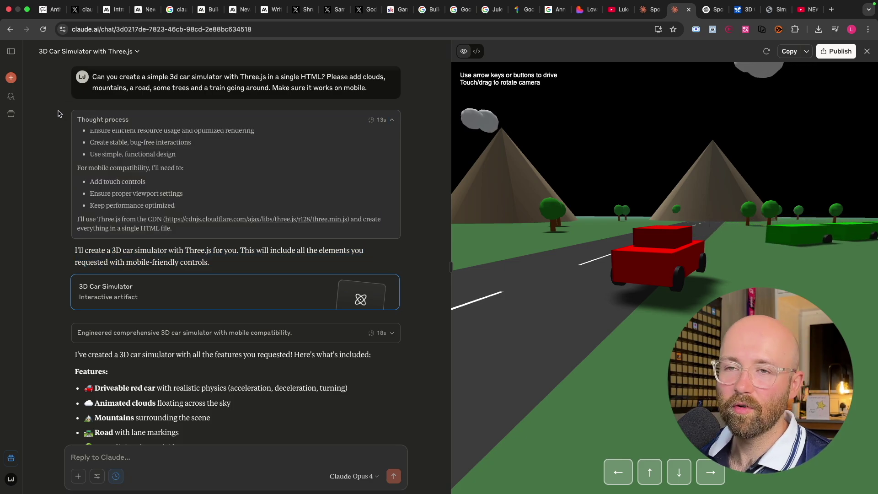